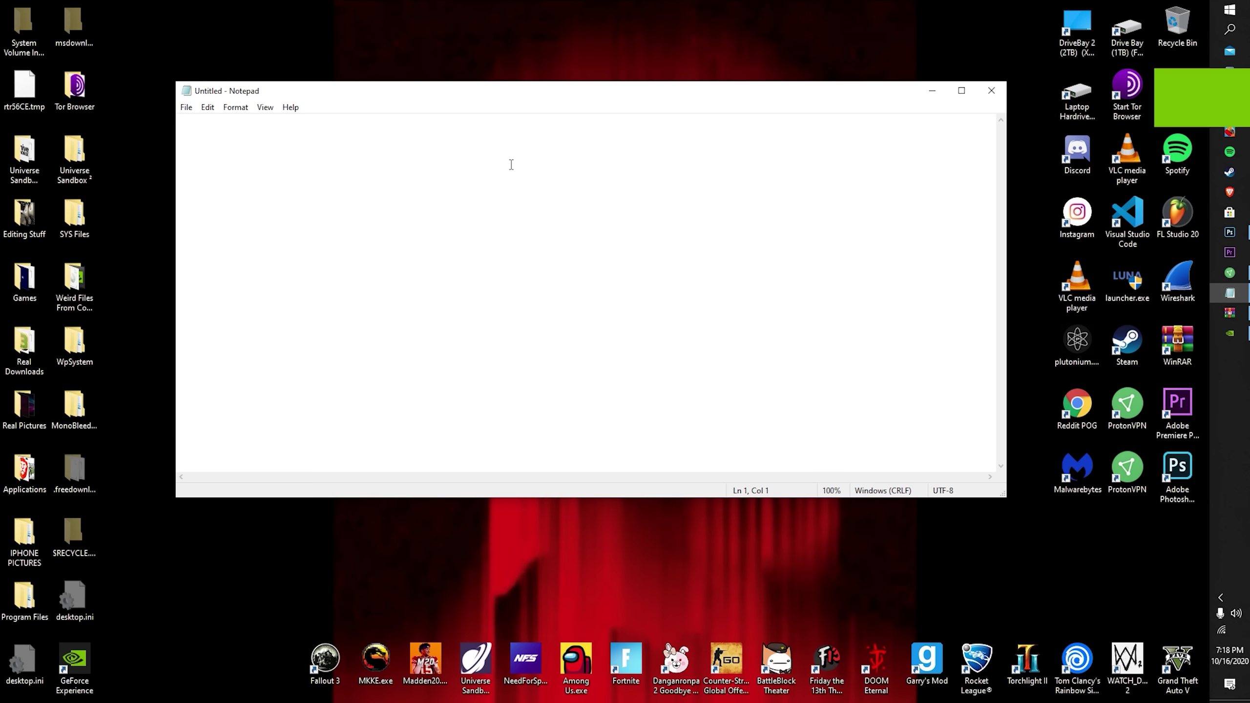
- Drag the blank untitled Notepad window up and to the right on the desktop
mouse_move(522, 98)
mouse_down()
mouse_move(683, 117)
mouse_move(518, 95)
mouse_up()
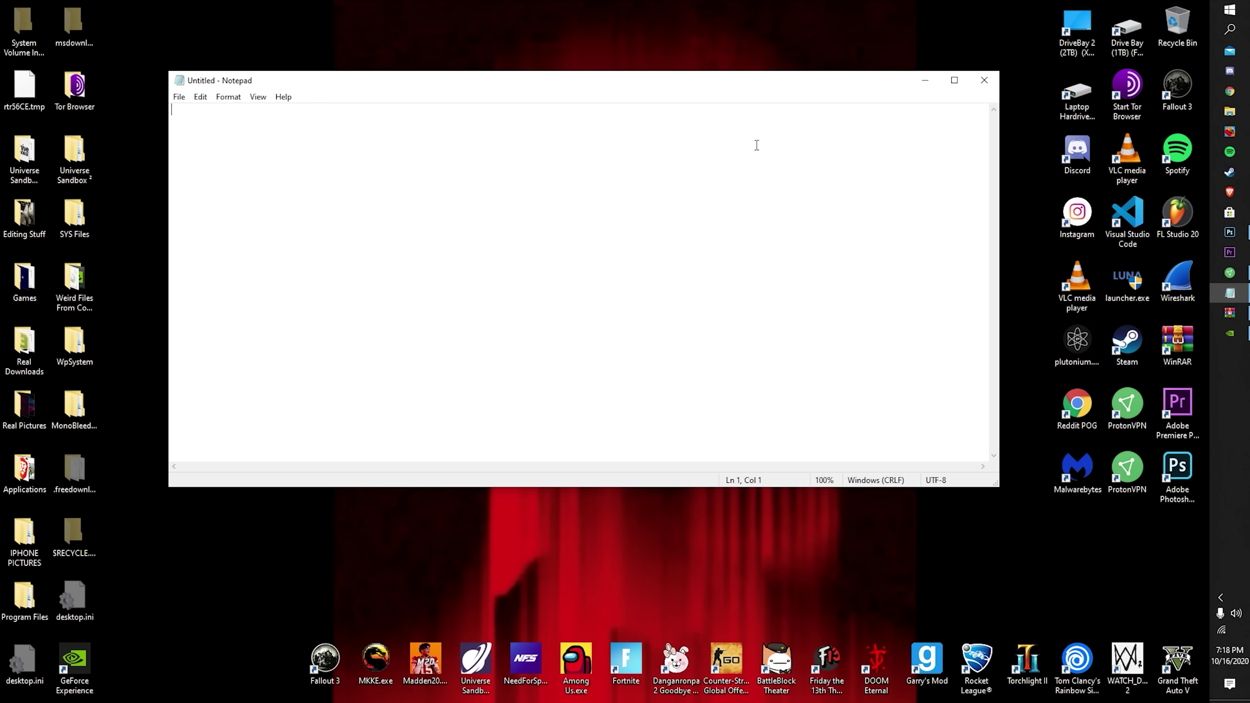
drag(745, 82, 714, 70)
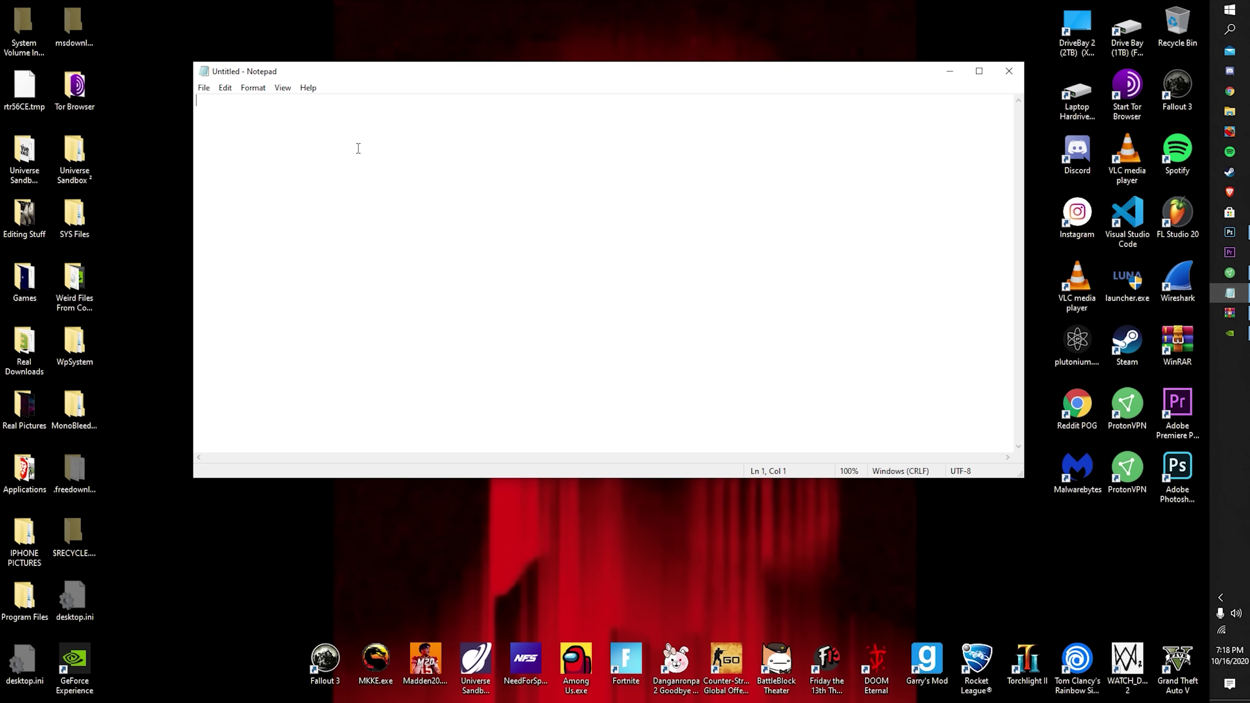
drag(261, 75, 293, 63)
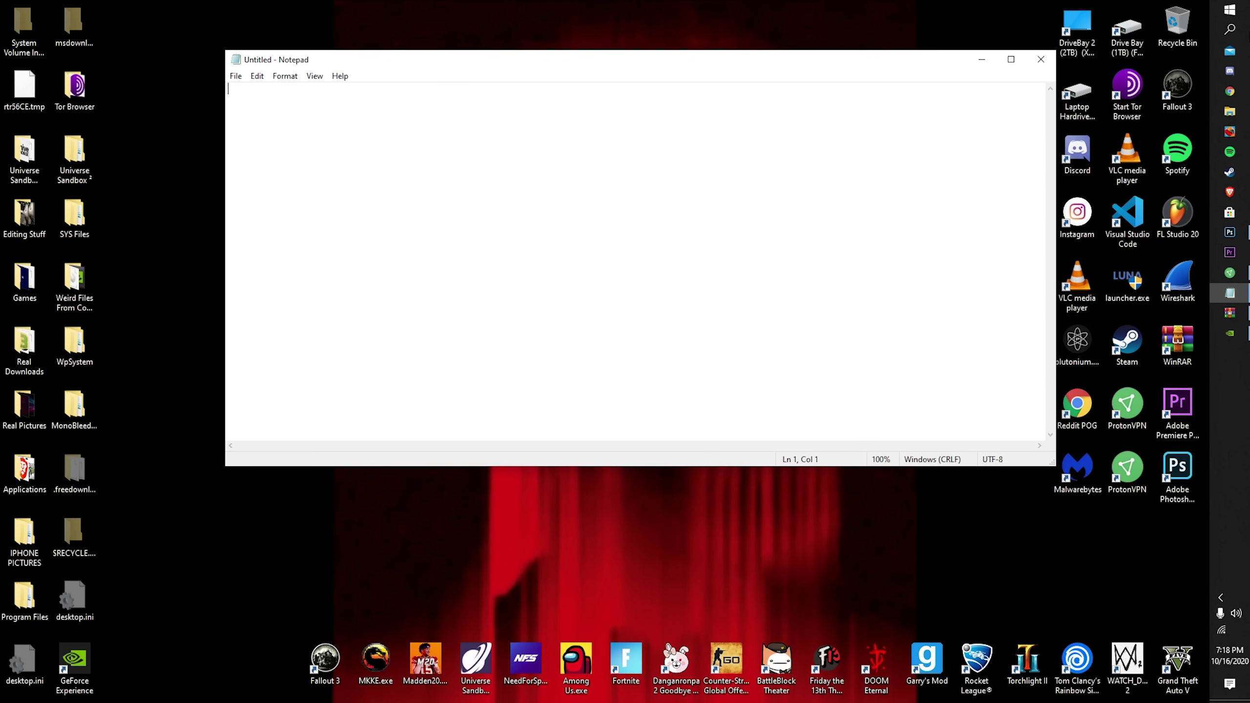
click(1233, 12)
text(task)
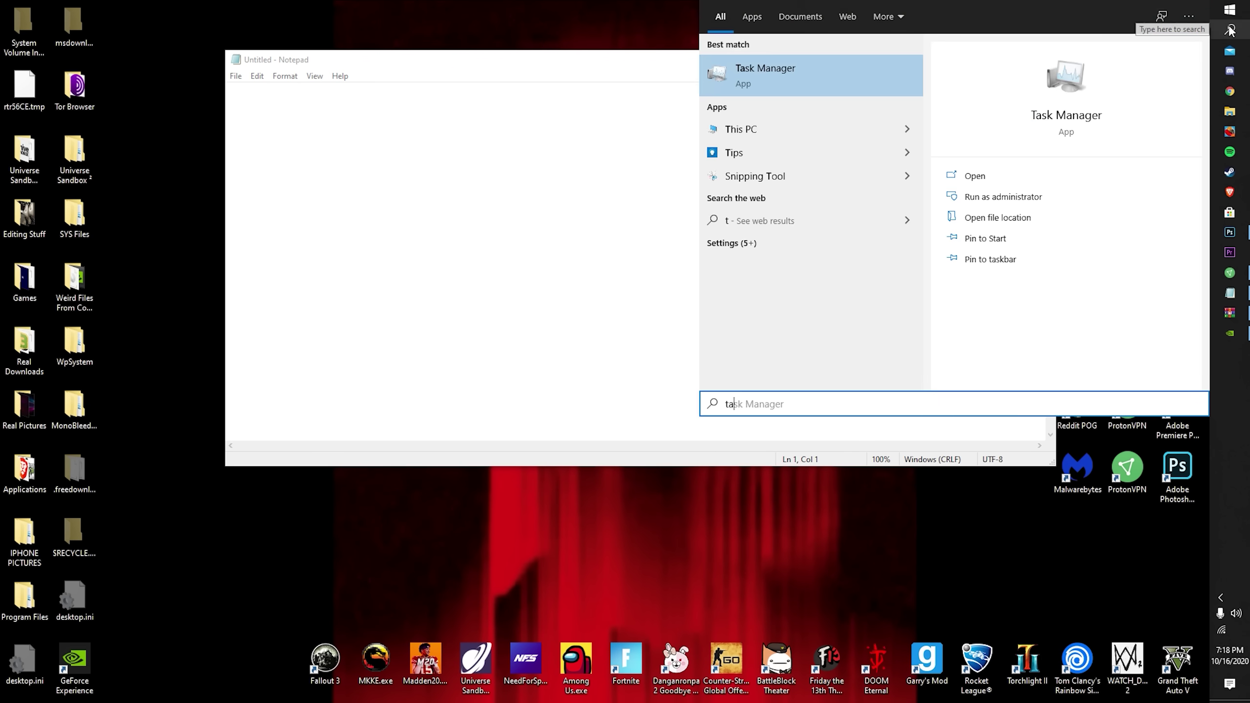
key(Return)
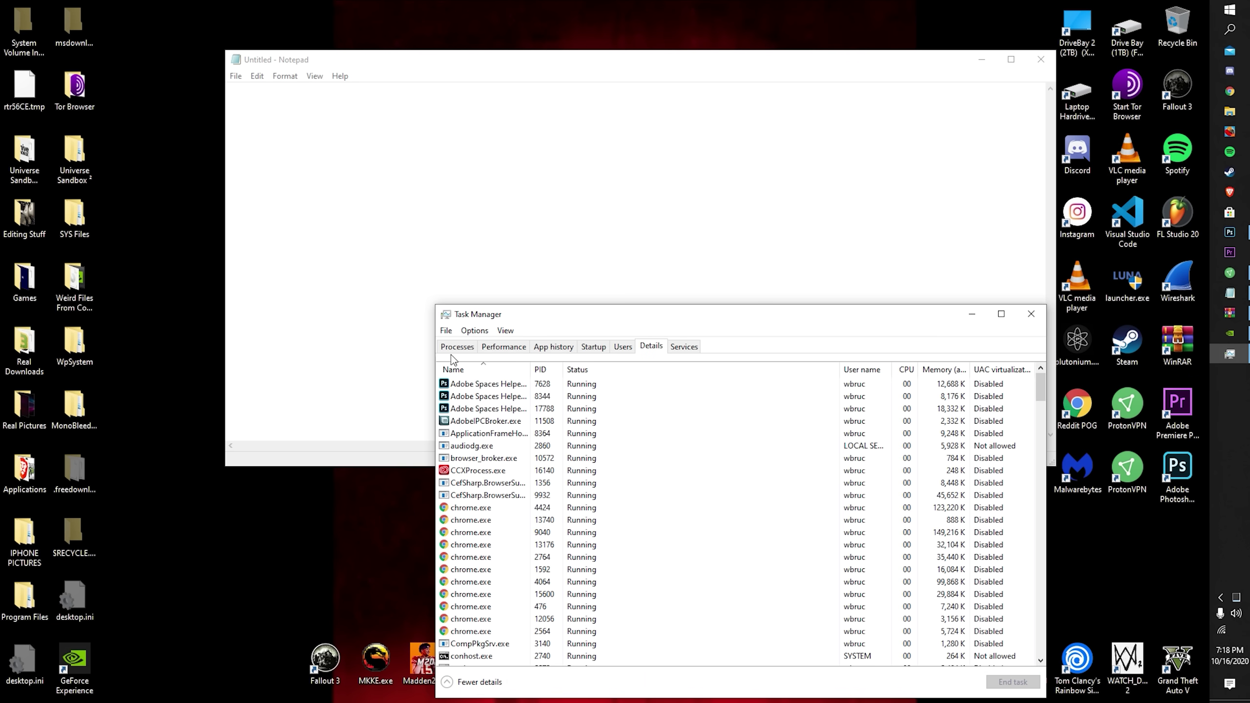
click(457, 347)
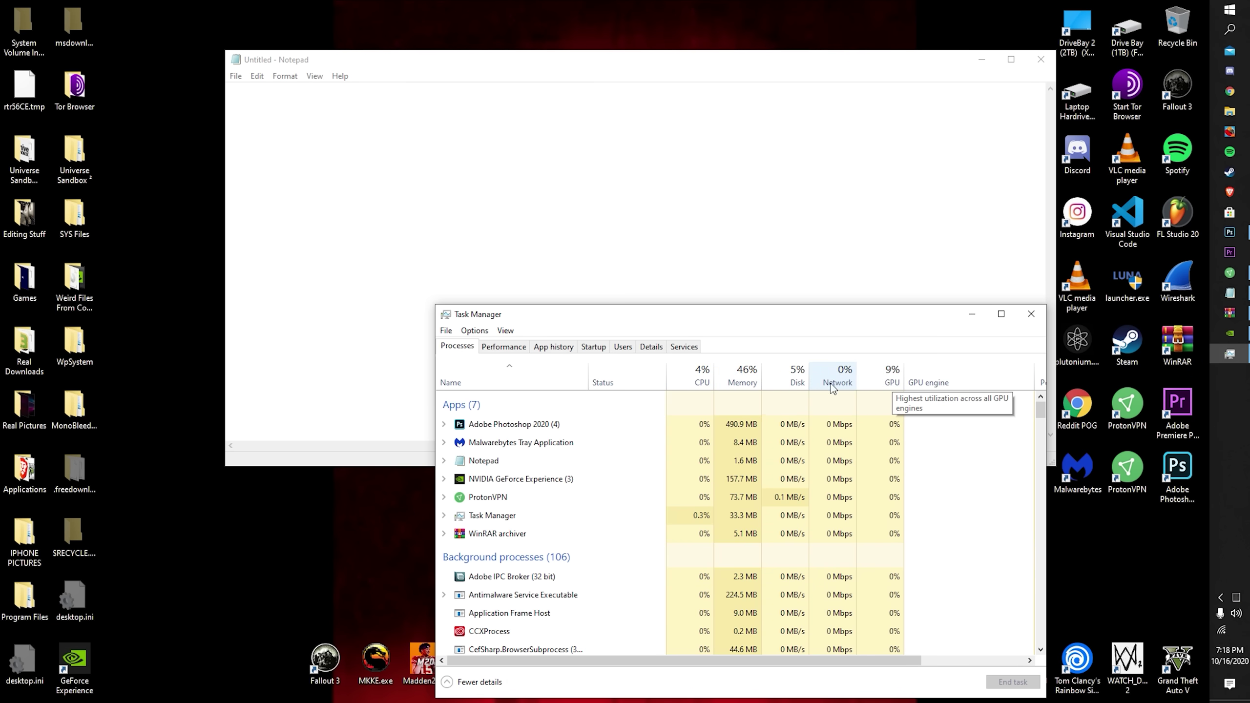
click(1031, 314)
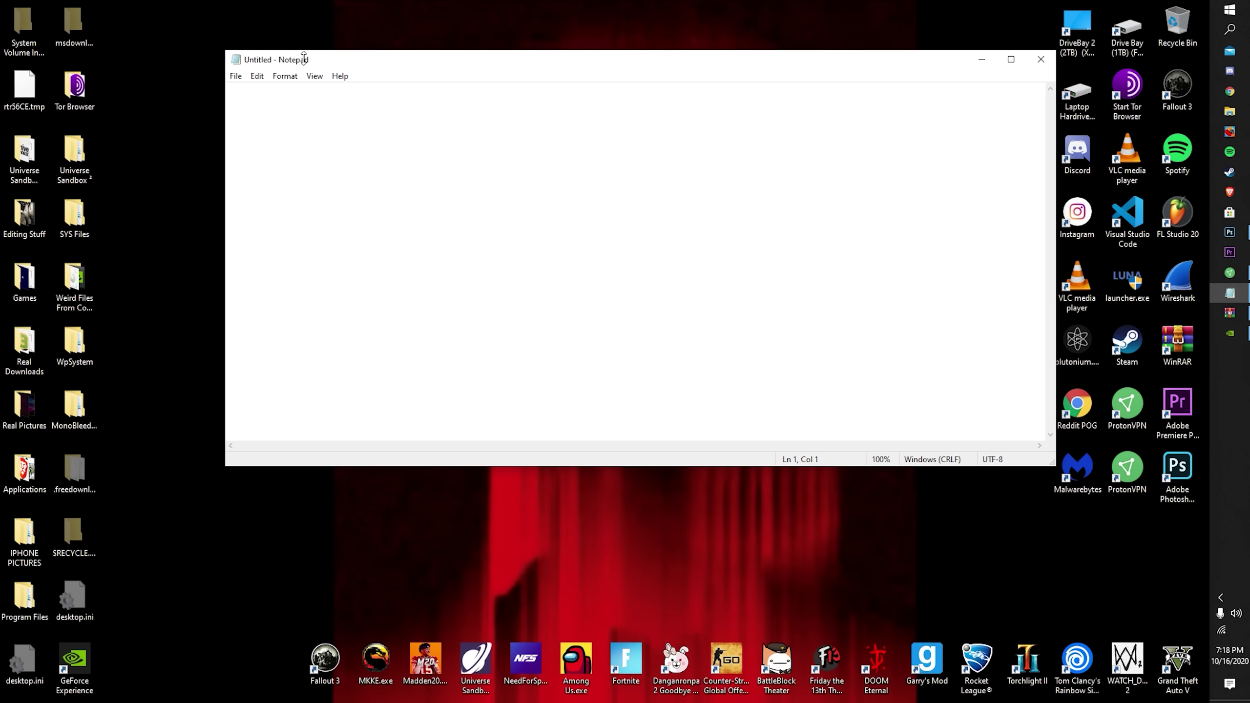
- Grow the line of zeros by selecting all and pasting repeatedly to about 12.9 million characters
drag(278, 65, 273, 31)
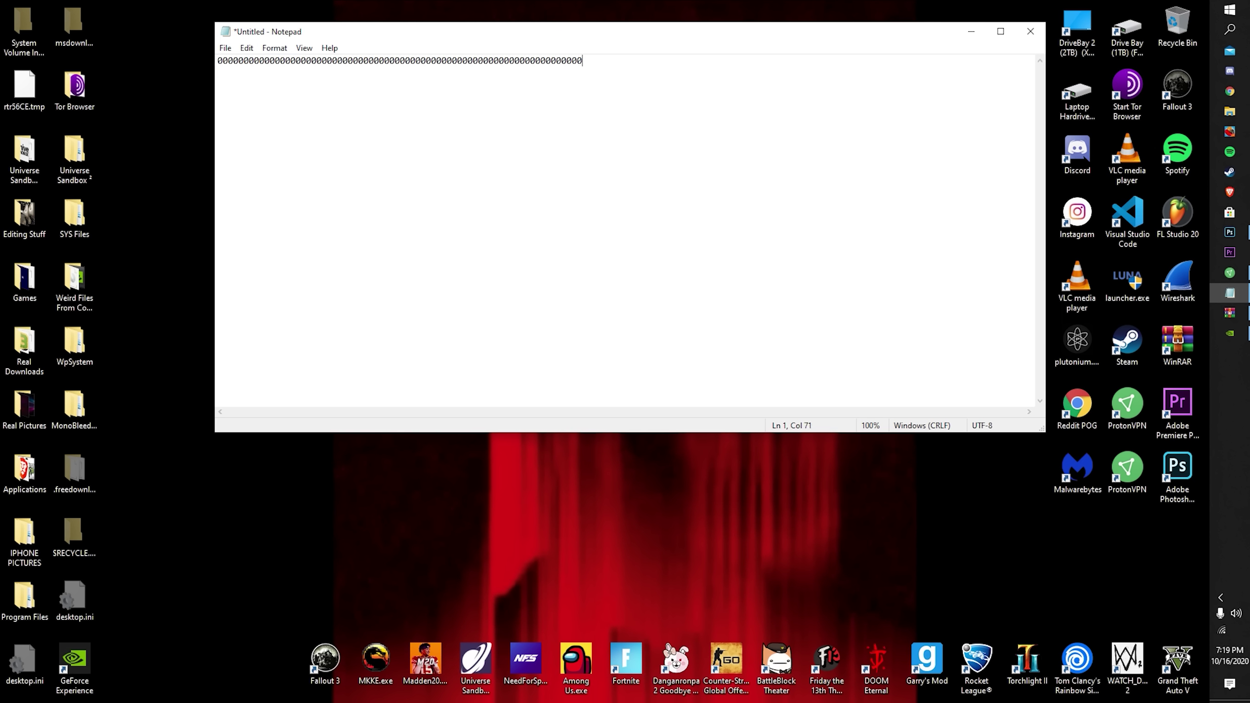
key(ctrl+a)
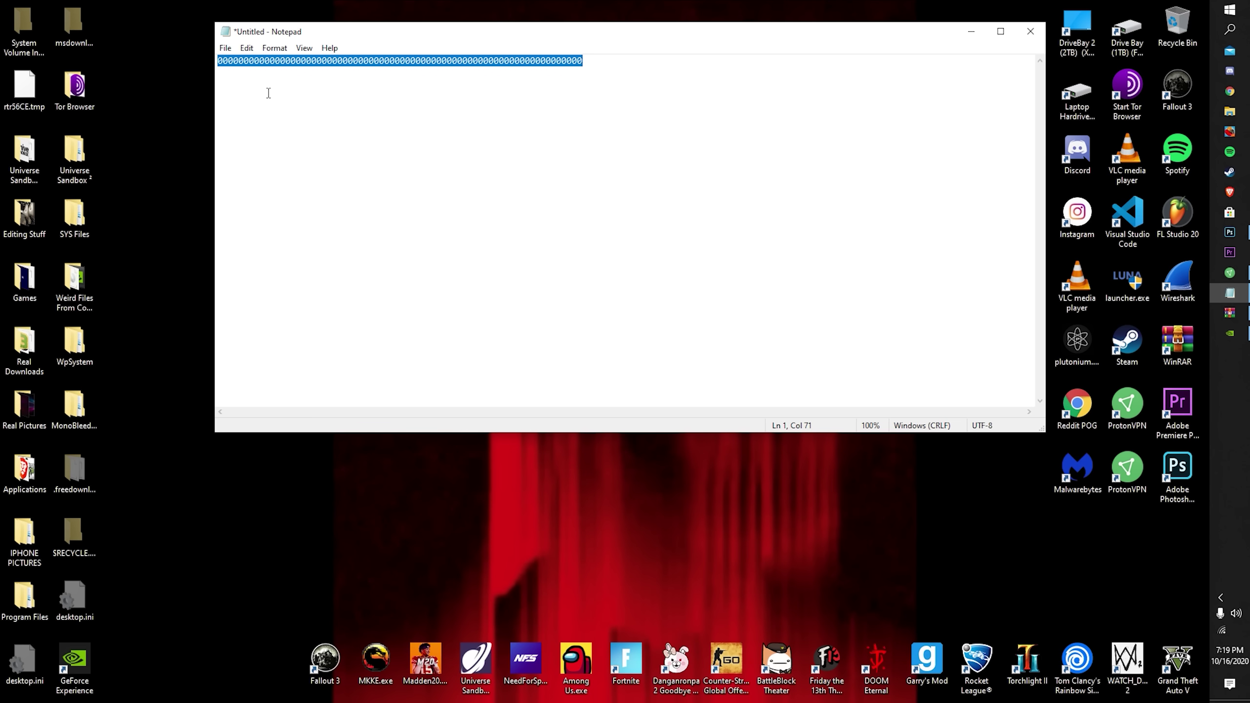
click(630, 72)
key(ctrl+v)
key(ctrl+v)
key(ctrl+v)
key(ctrl+v)
key(ctrl+v)
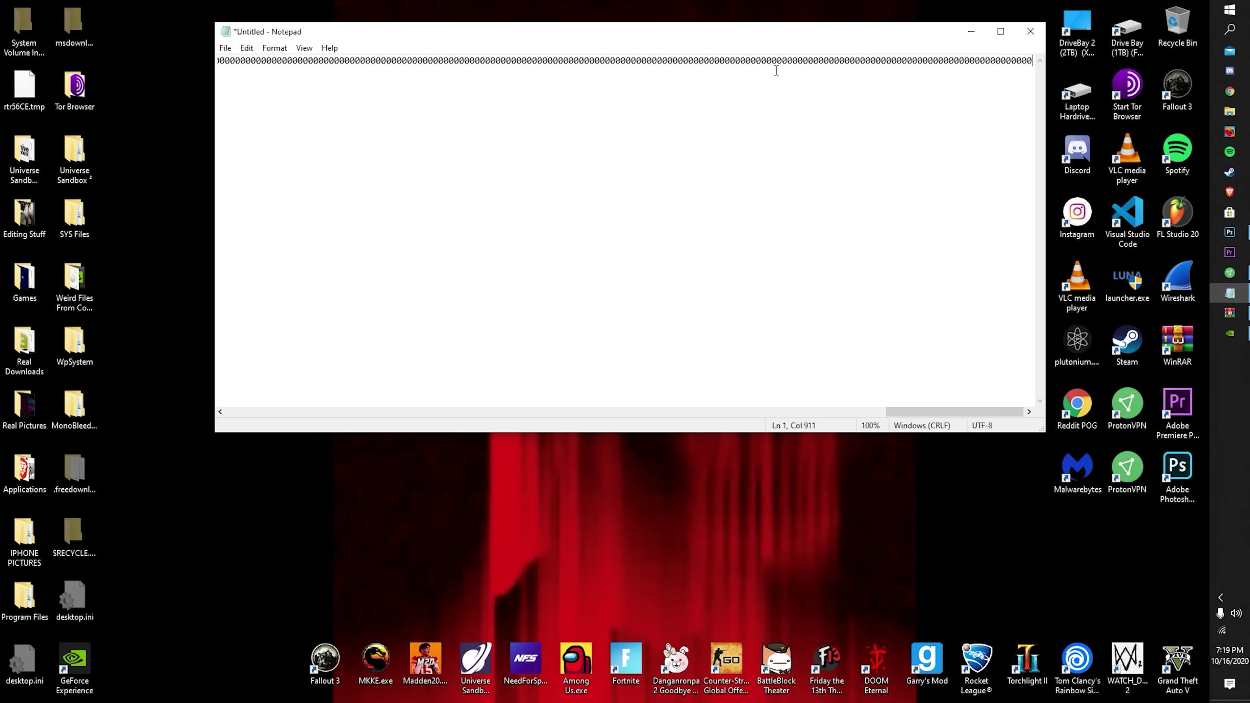
key(ctrl+a)
key(ctrl+c)
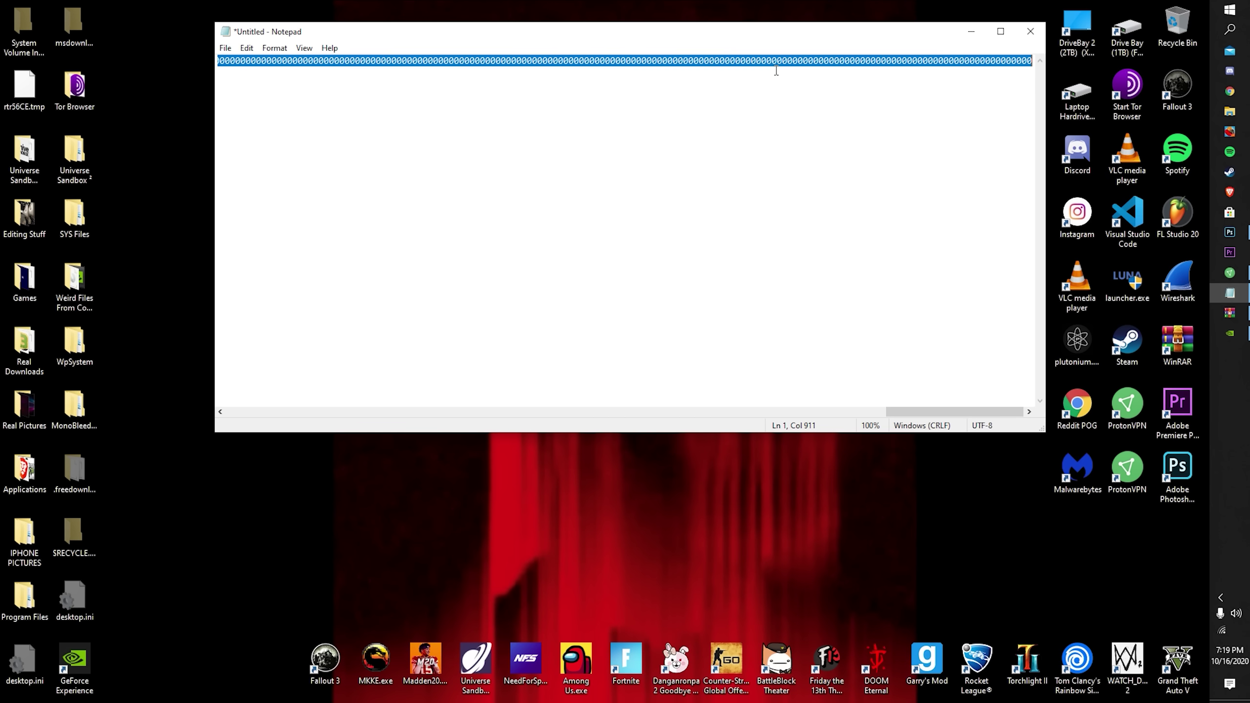
click(892, 72)
key(ctrl+v)
key(ctrl+v)
key(ctrl+v)
key(ctrl+v)
key(ctrl+v)
key(ctrl+v)
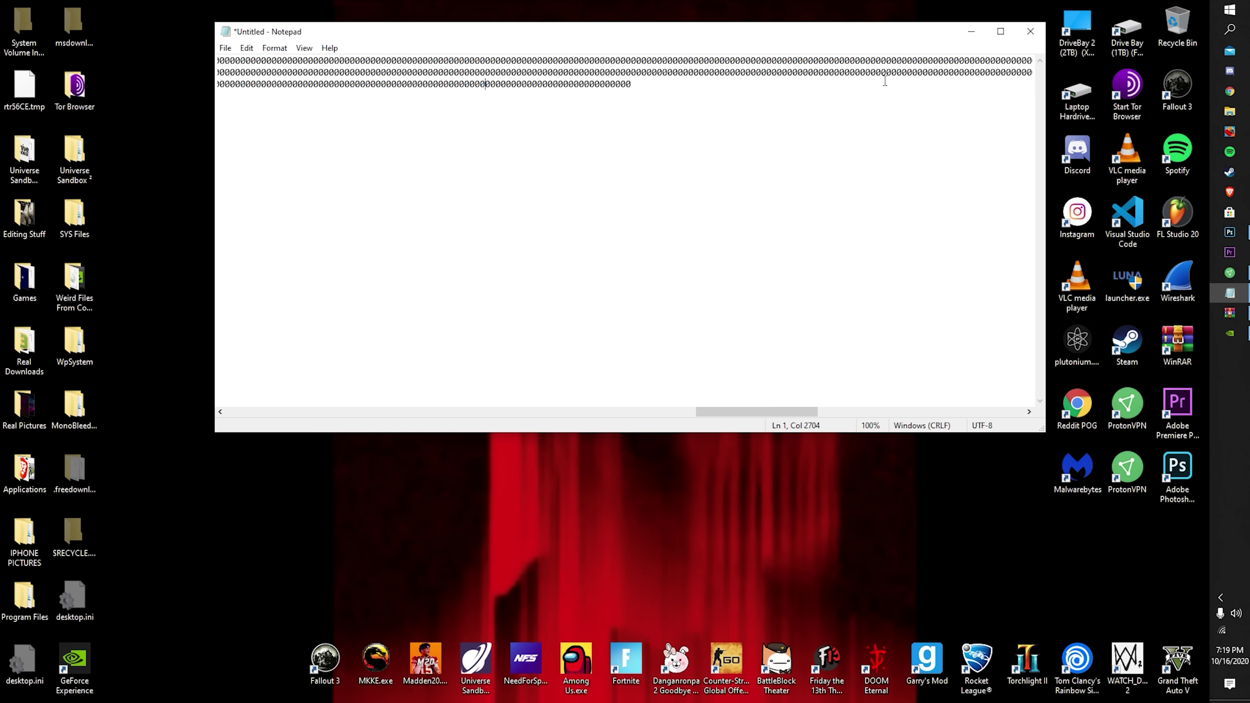
key(ctrl+v)
key(ctrl+v)
key(ctrl+v)
key(ctrl+v)
key(ctrl+v)
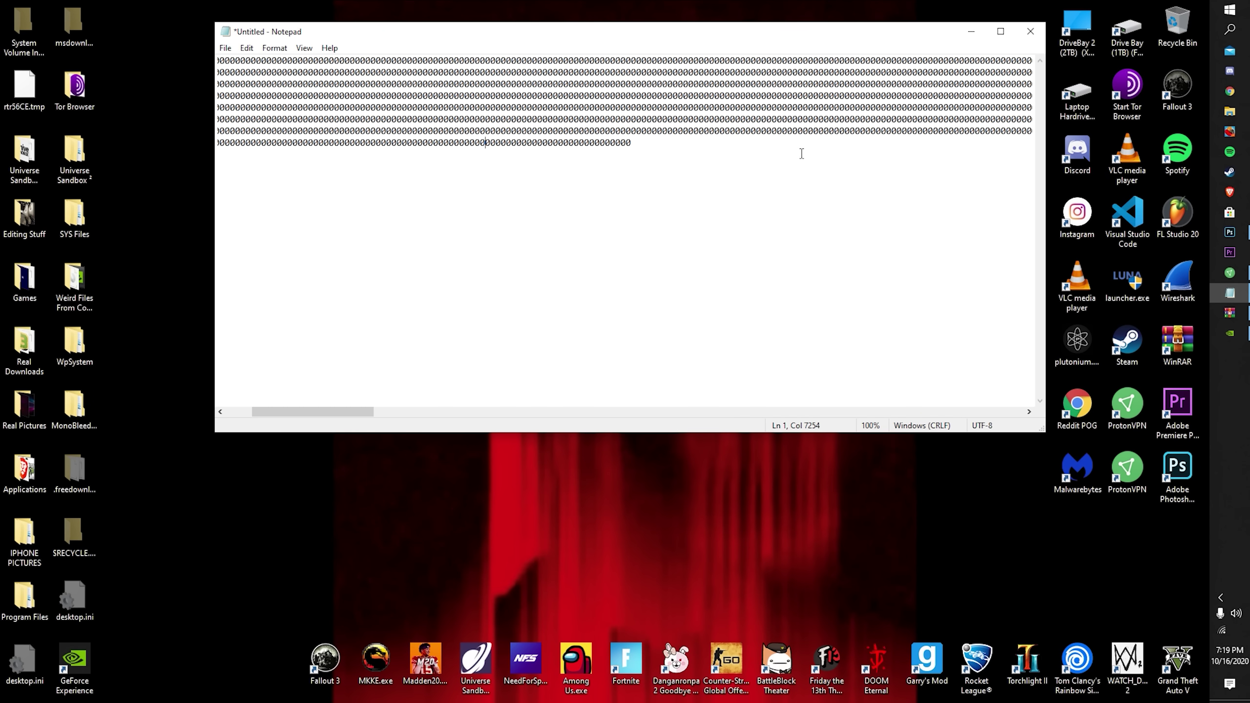
key(ctrl+v)
key(ctrl+v)
key(ctrl+v)
key(ctrl+v)
key(ctrl+v)
key(ctrl+v)
key(ctrl+v)
key(ctrl+v)
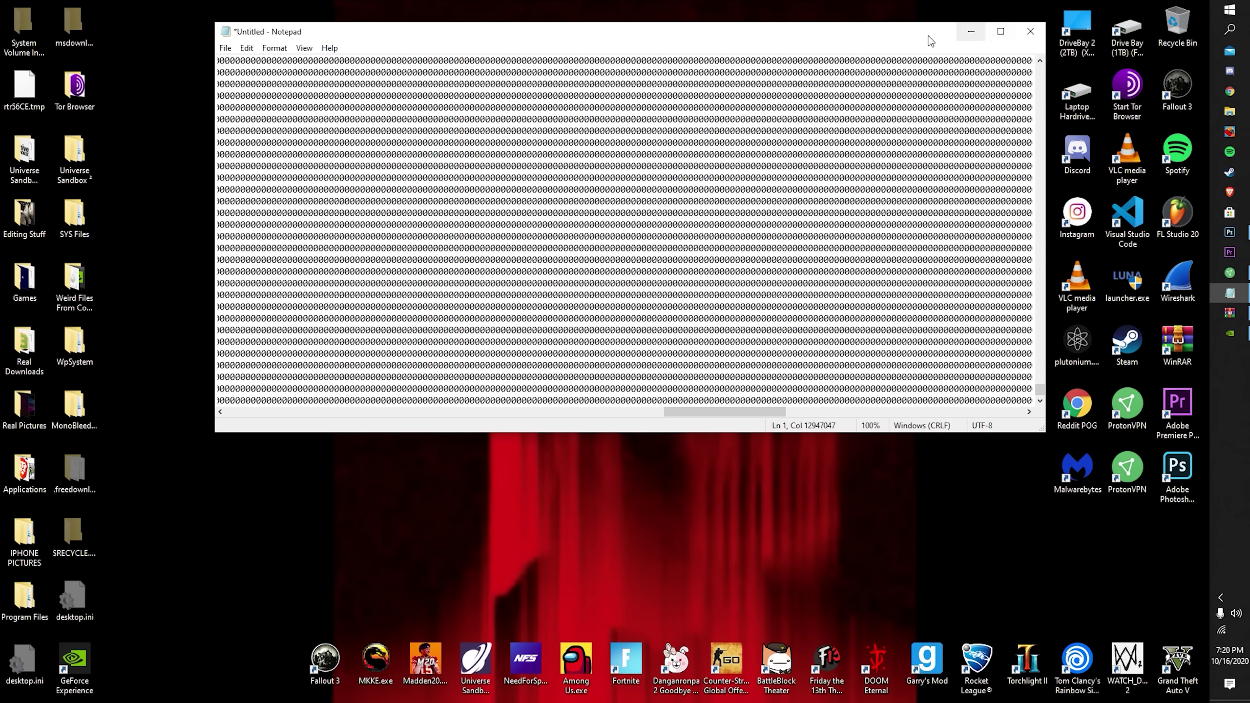
- Save the zero-filled document under the name 'death' as death.txt
click(225, 48)
click(249, 92)
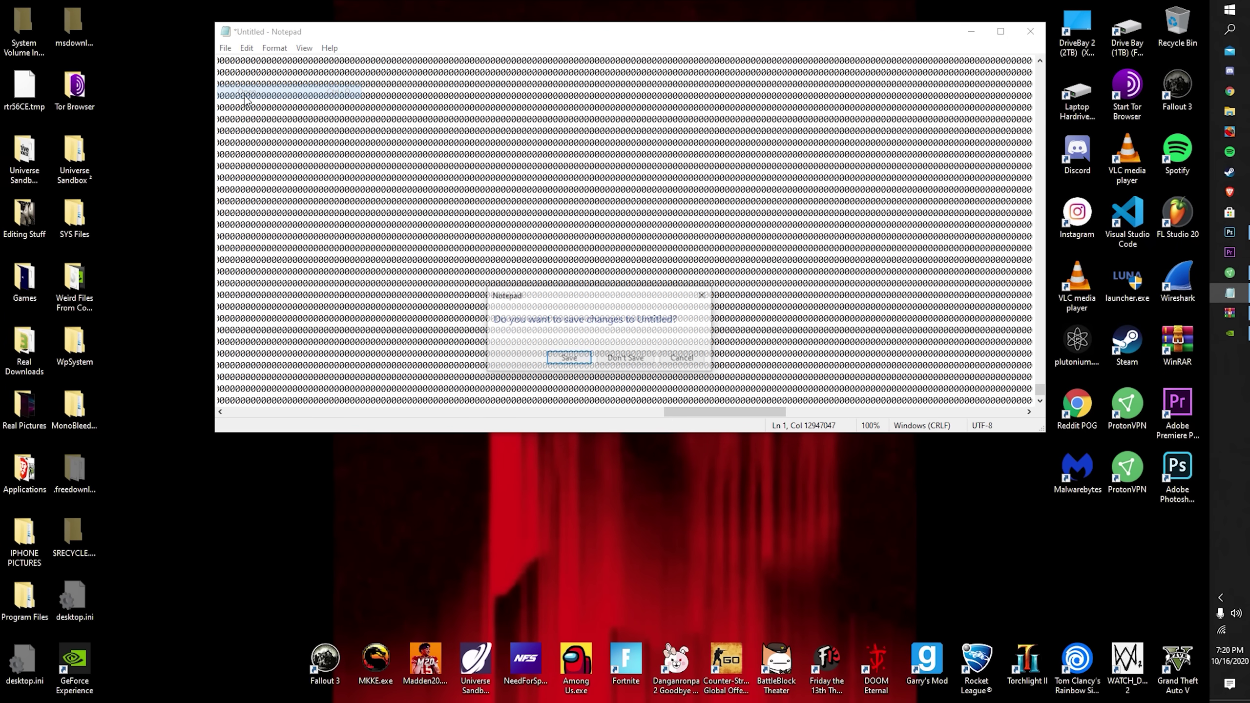
click(704, 296)
click(225, 48)
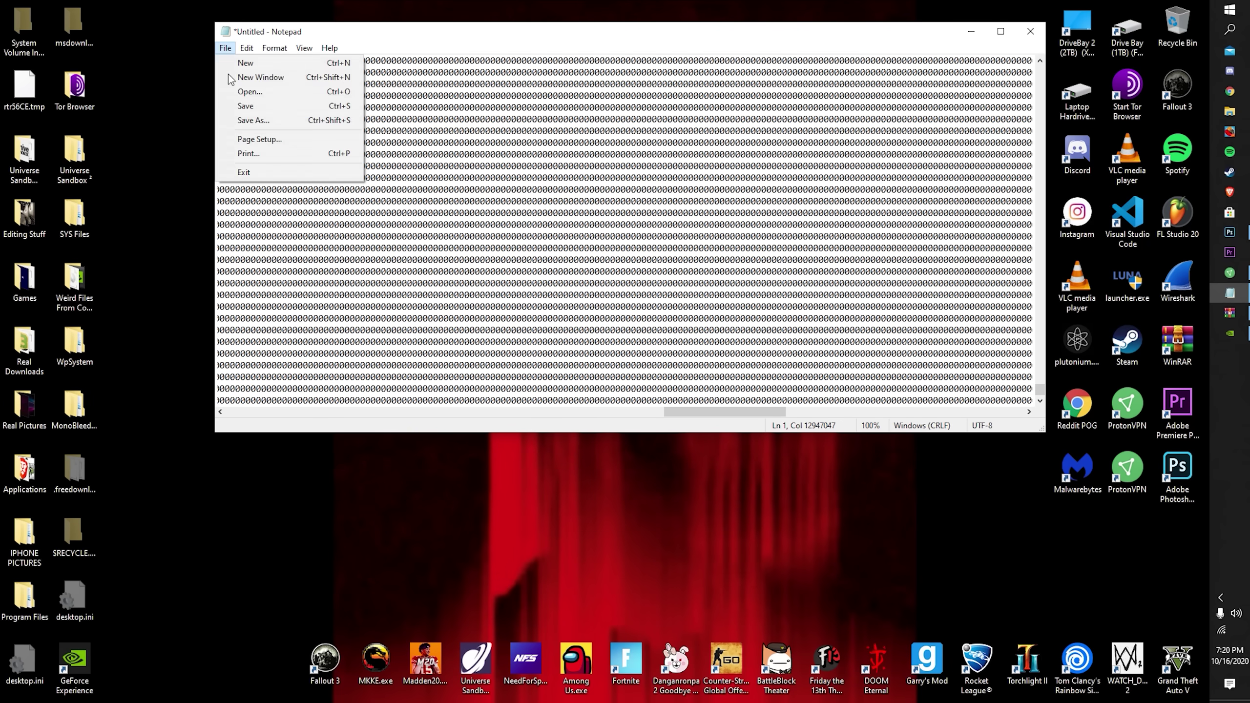
click(246, 107)
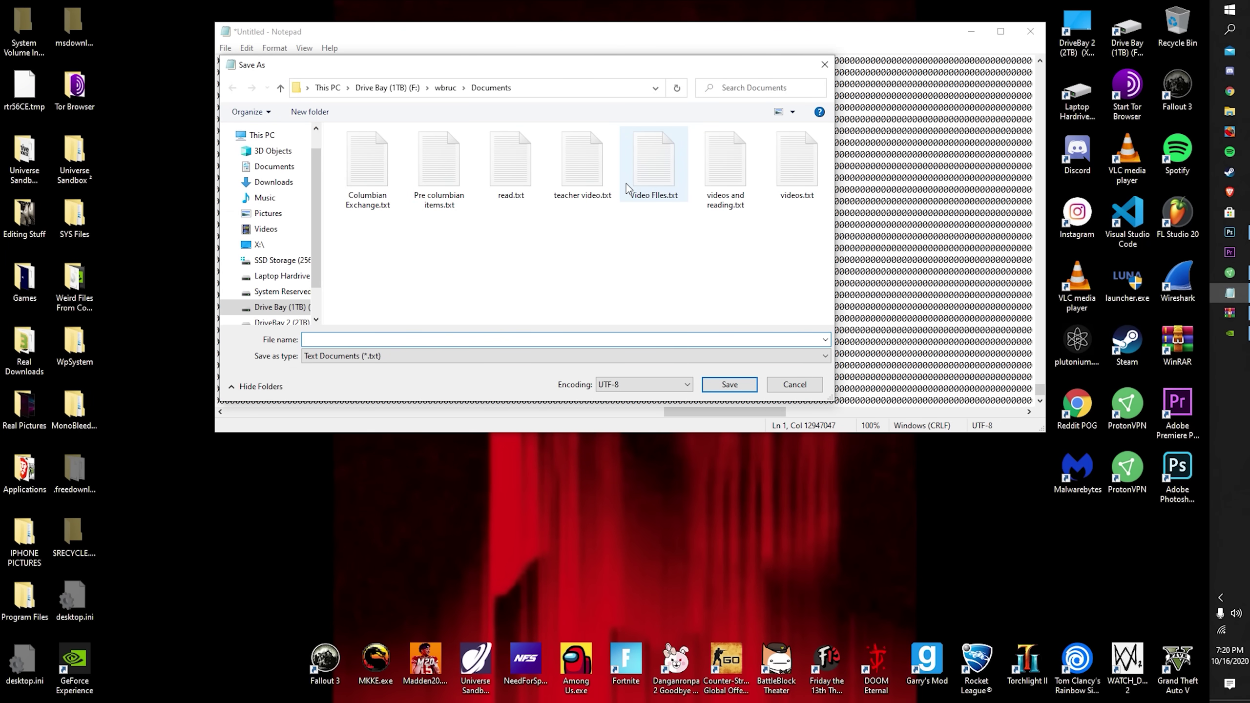
text(death)
key(Return)
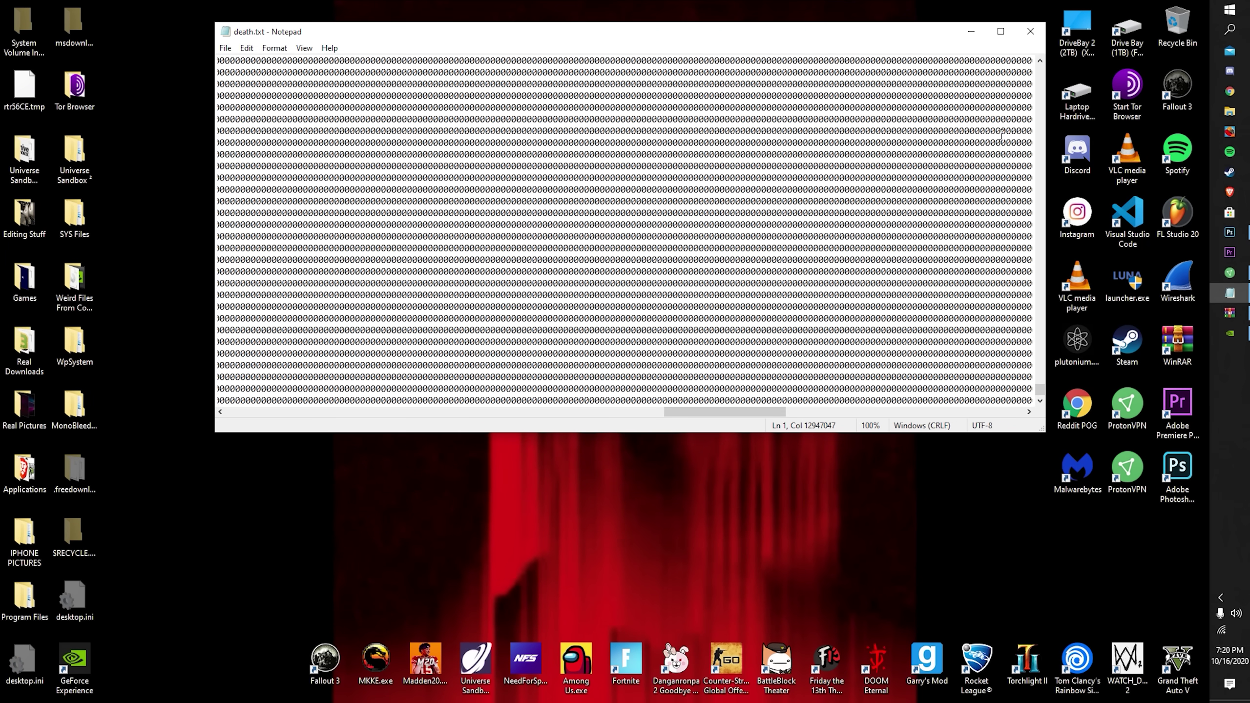
- Close Notepad, create a desktop folder named 'rip your computer' and open it
click(1030, 31)
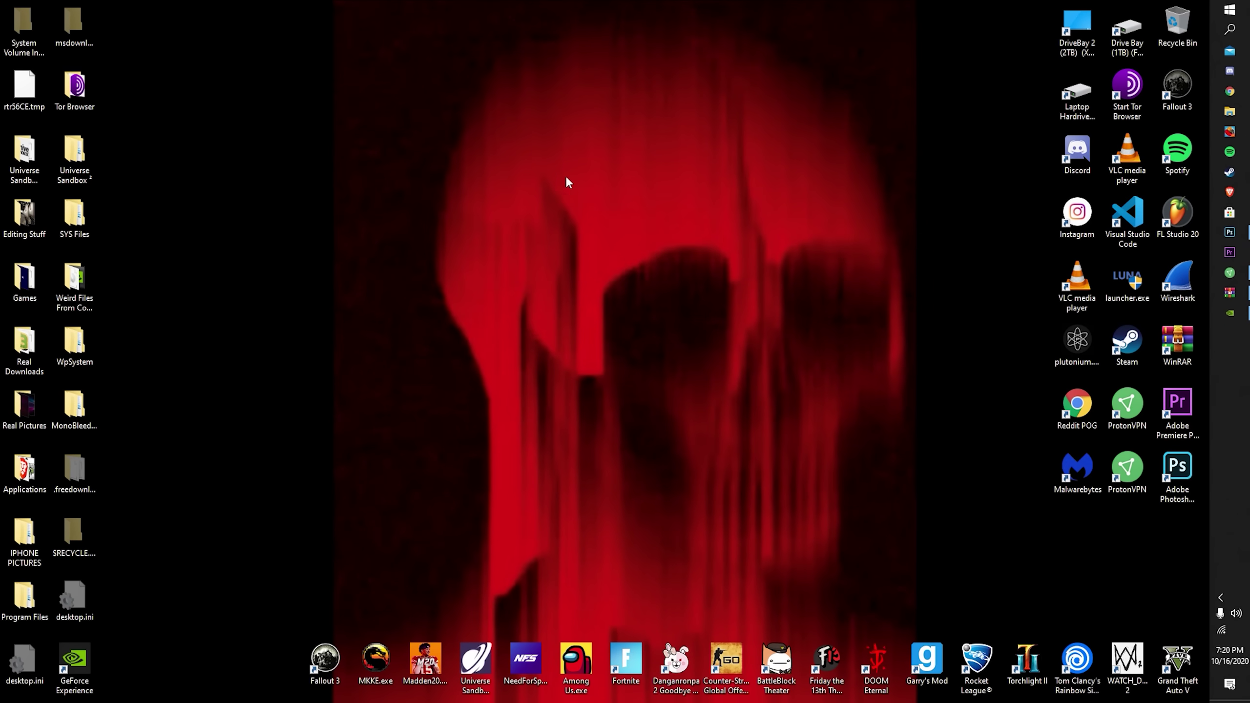
right_click(569, 182)
mouse_move(592, 291)
click(735, 290)
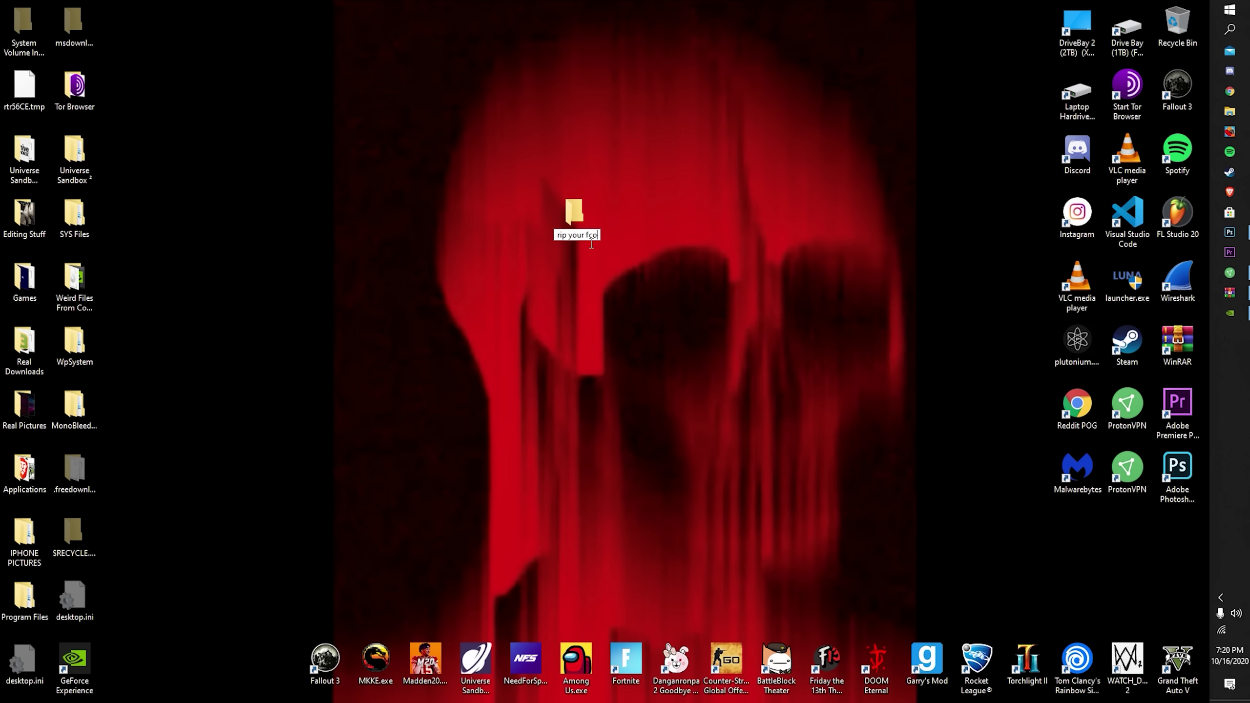
text(rip your compu)
key(Return)
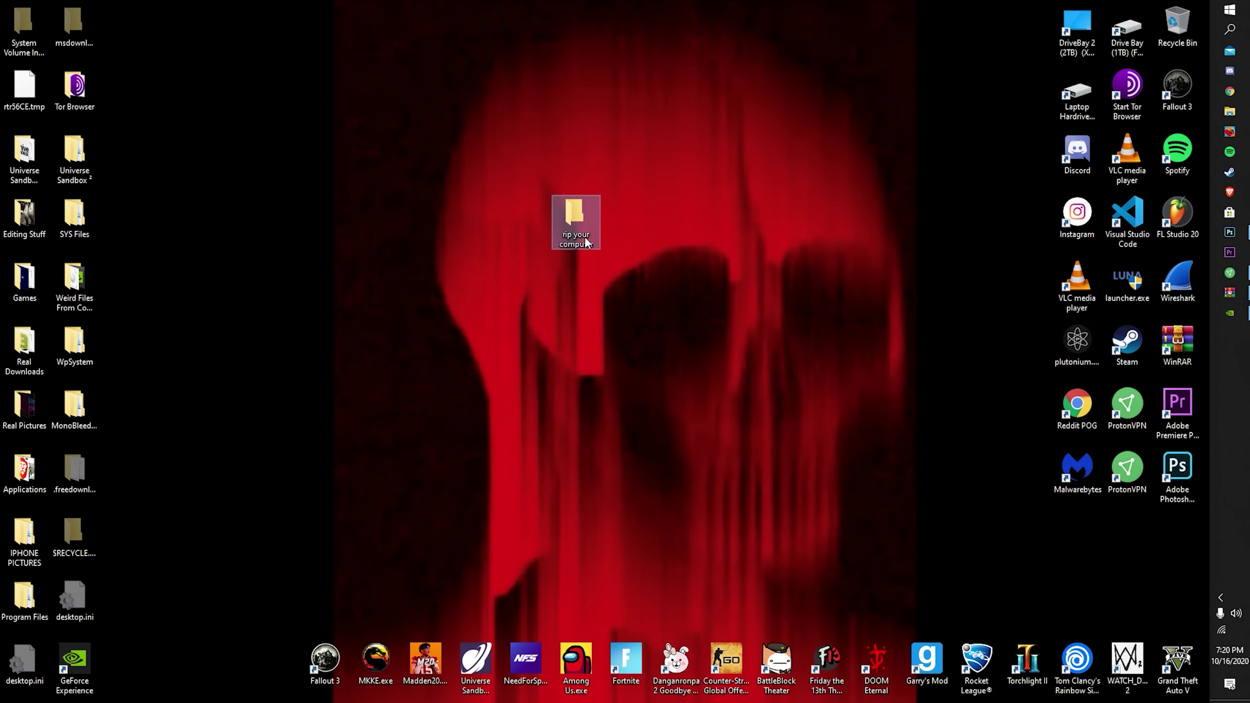
double_click(573, 208)
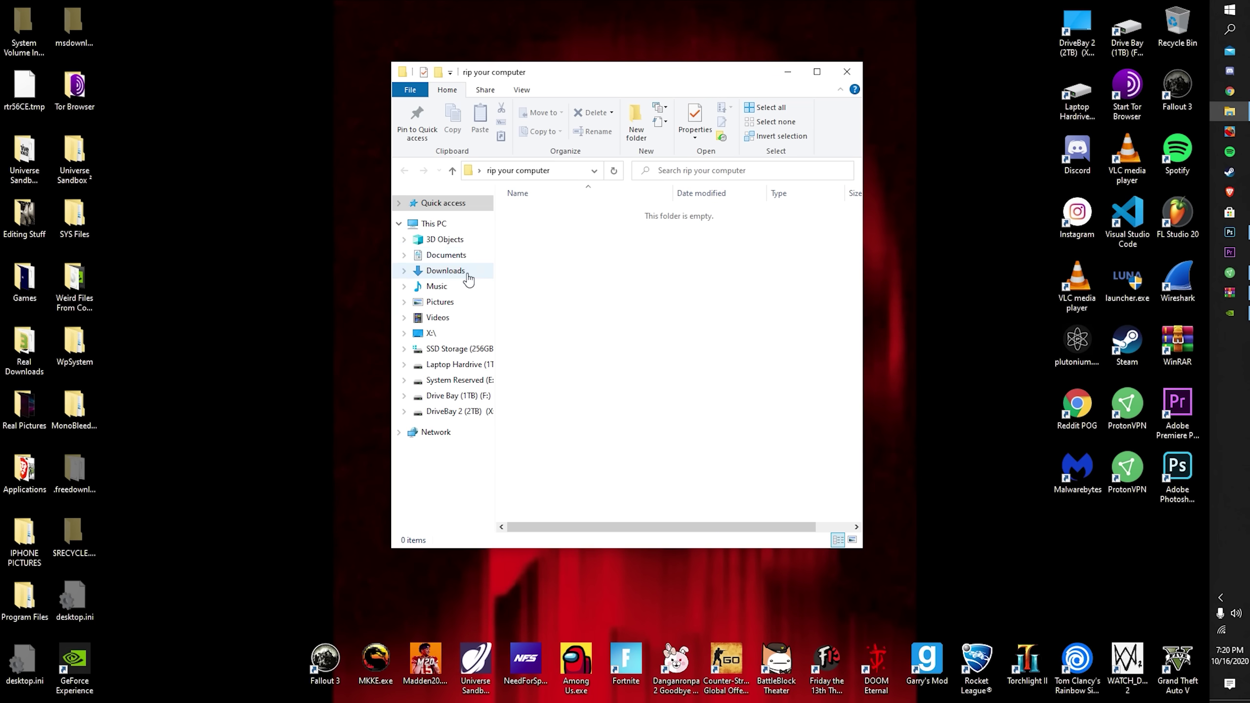
- Copy death.txt from Quick access recent files, then reopen the 'rip your computer' folder
click(455, 256)
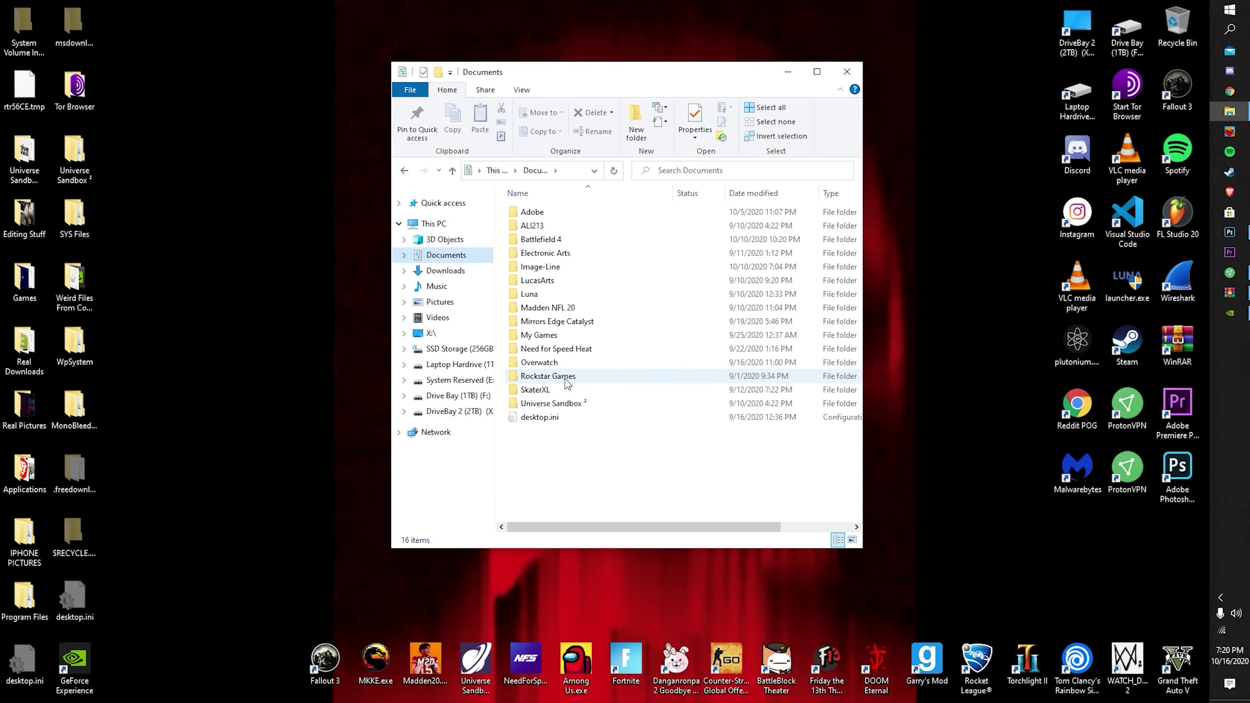
click(457, 225)
click(442, 239)
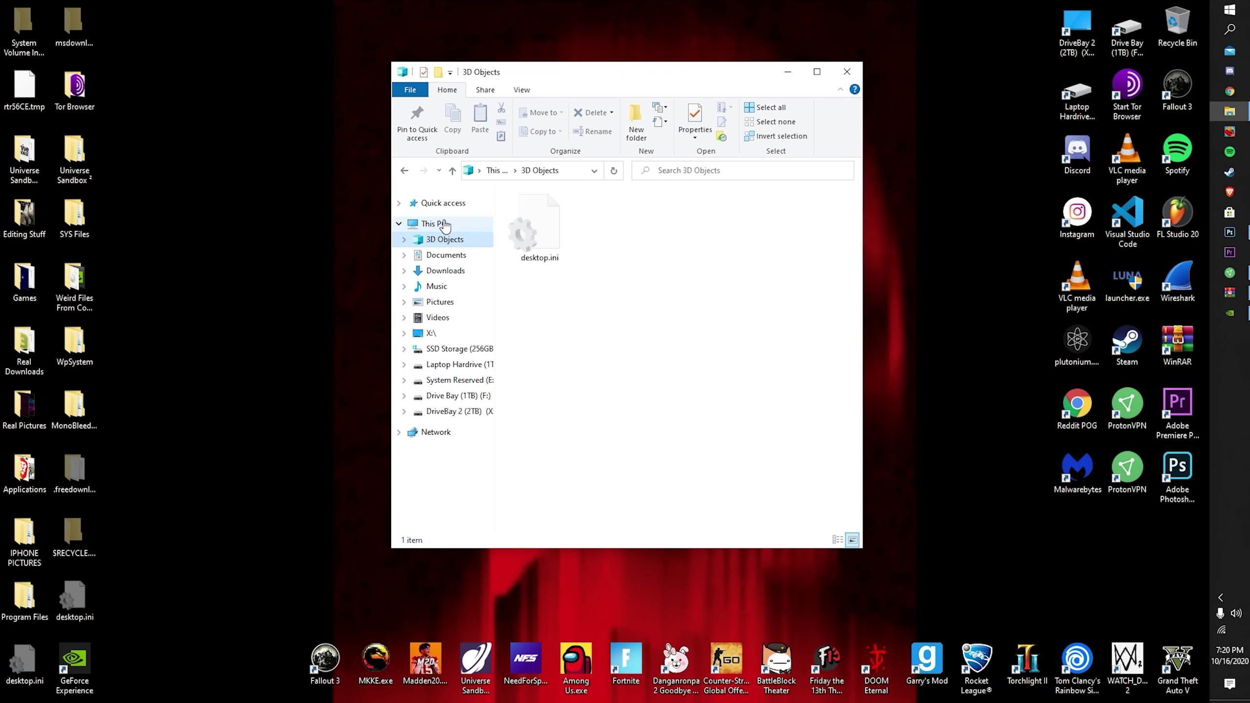
click(440, 203)
right_click(559, 415)
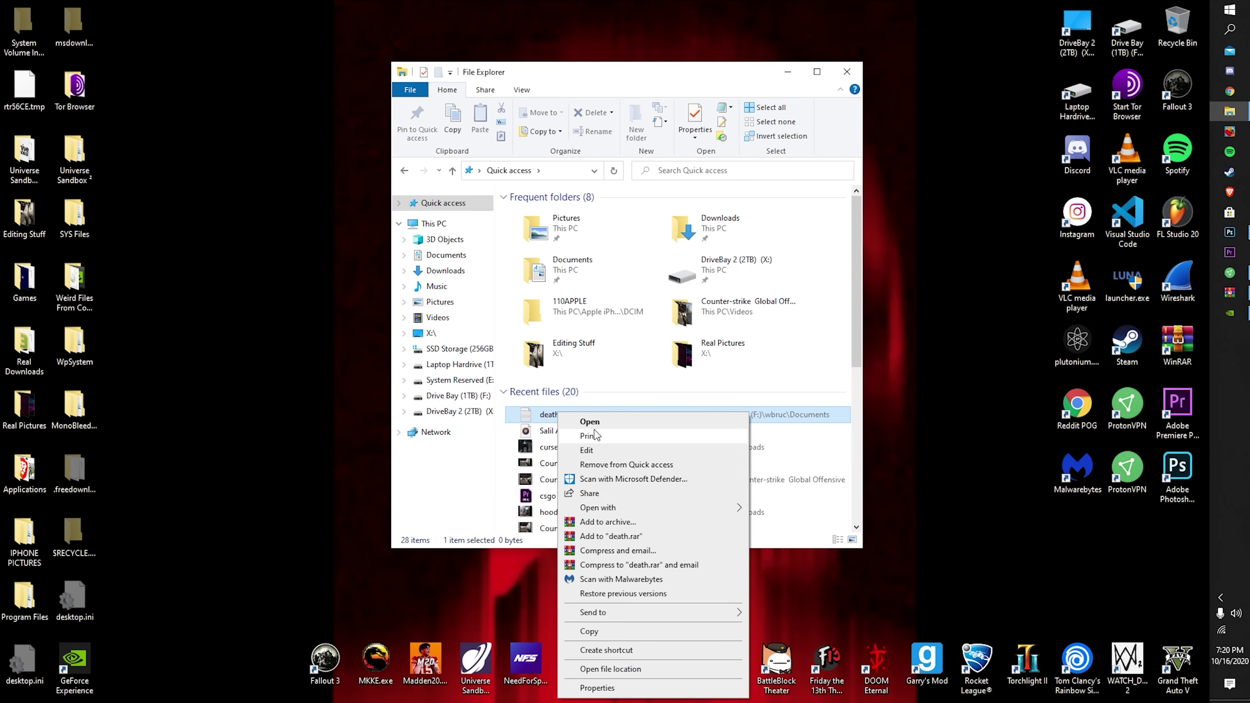
click(591, 631)
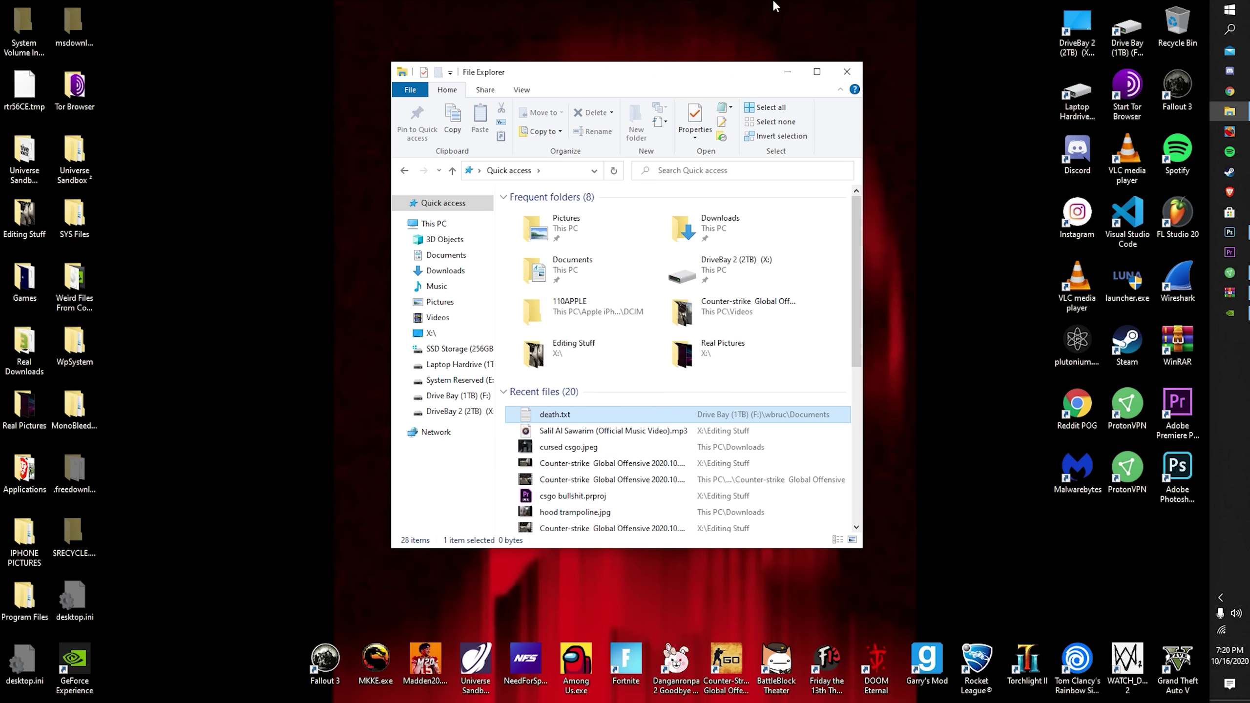
click(847, 71)
double_click(585, 223)
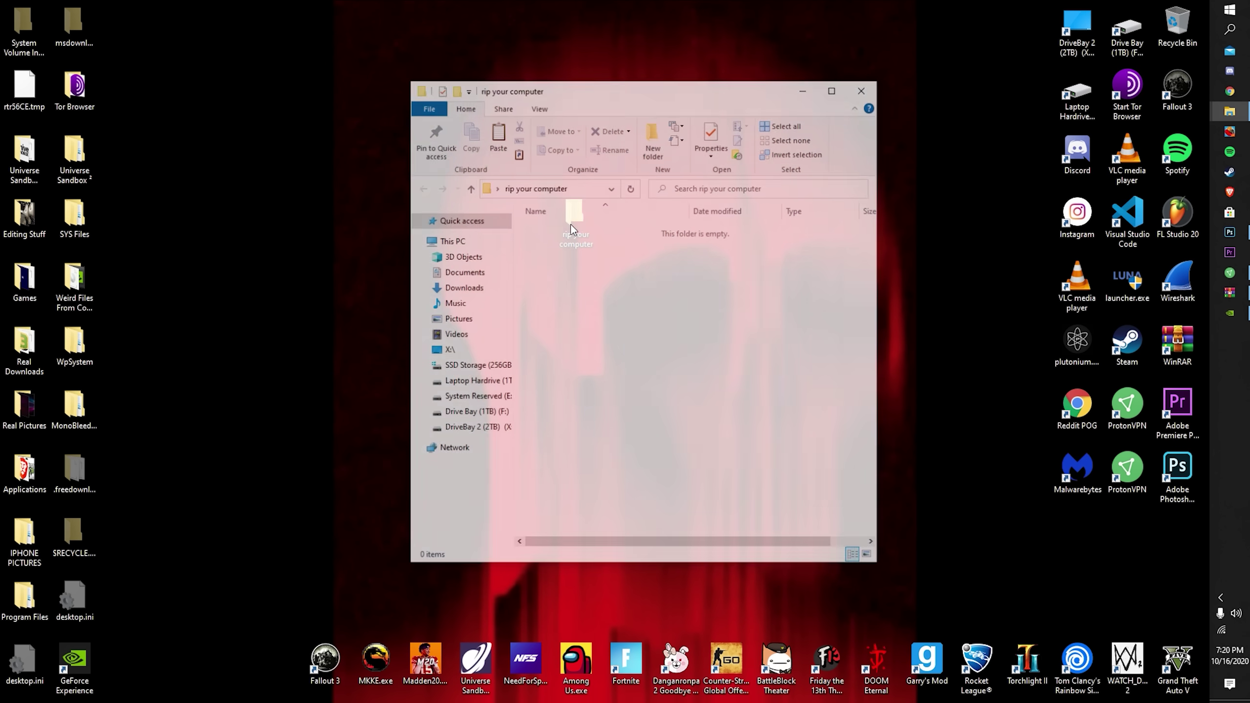
- Paste death.txt into the empty folder 14 times
right_click(560, 244)
click(593, 334)
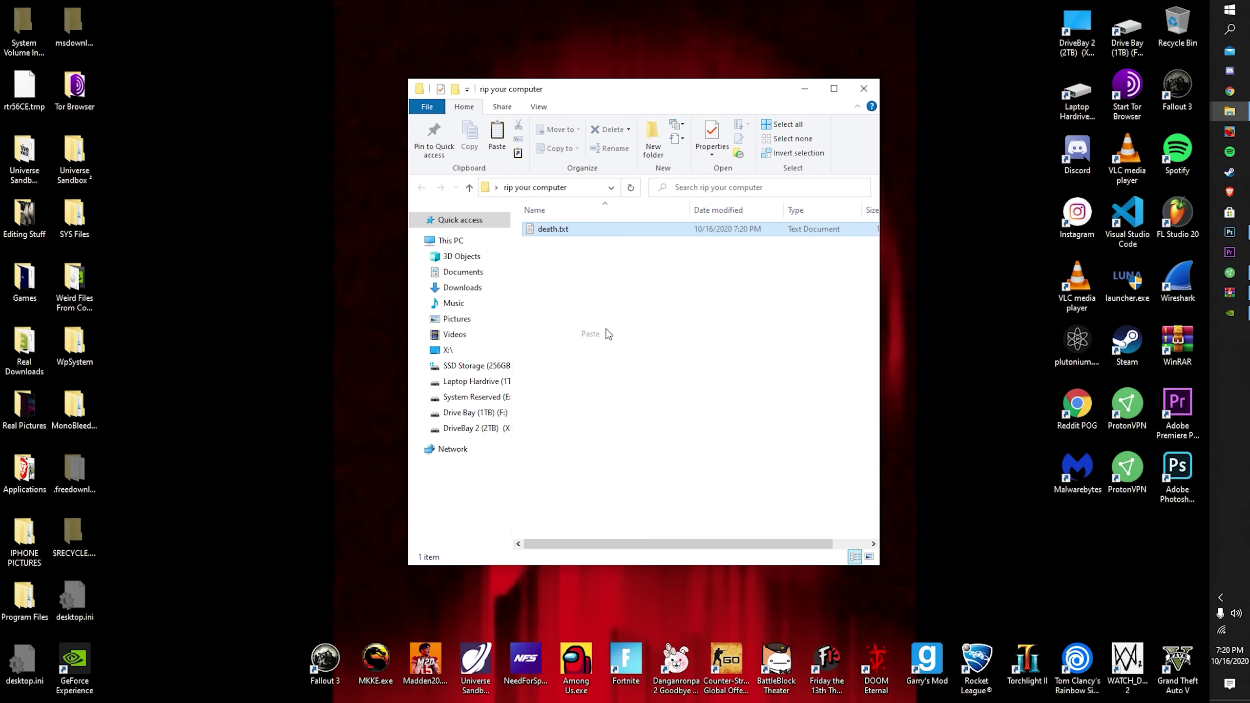
right_click(582, 297)
click(606, 388)
right_click(581, 296)
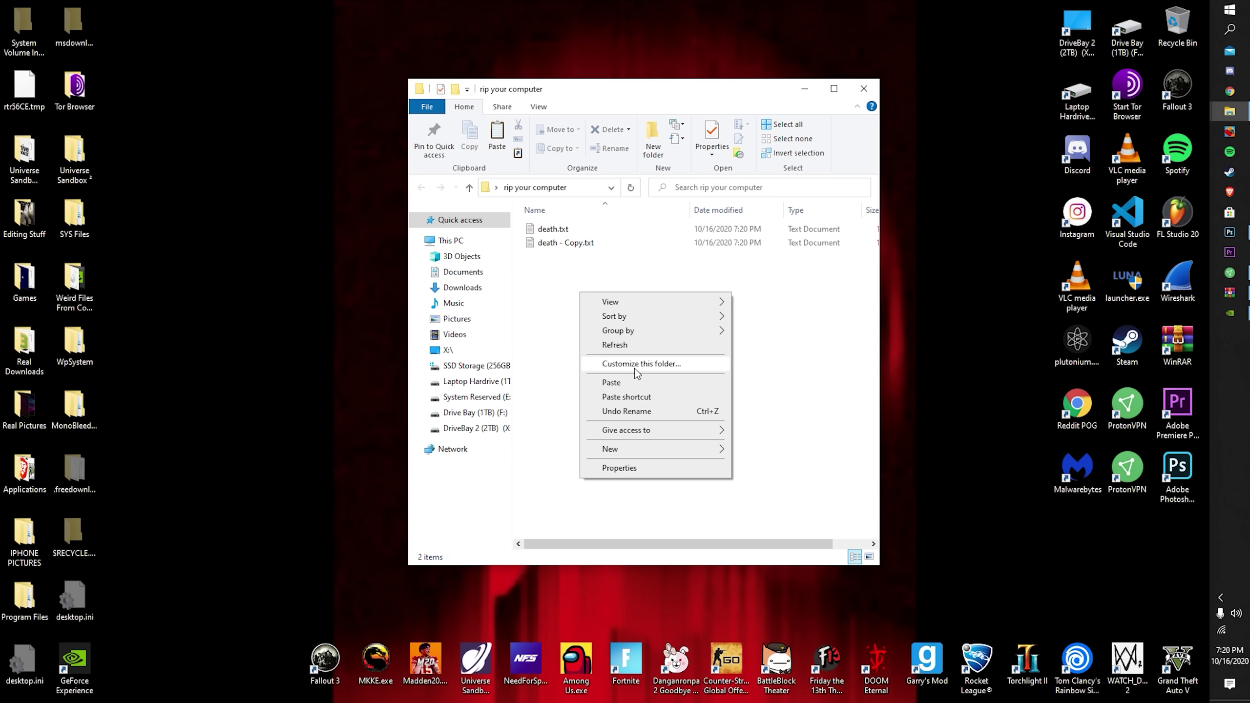
click(605, 384)
right_click(556, 279)
click(603, 369)
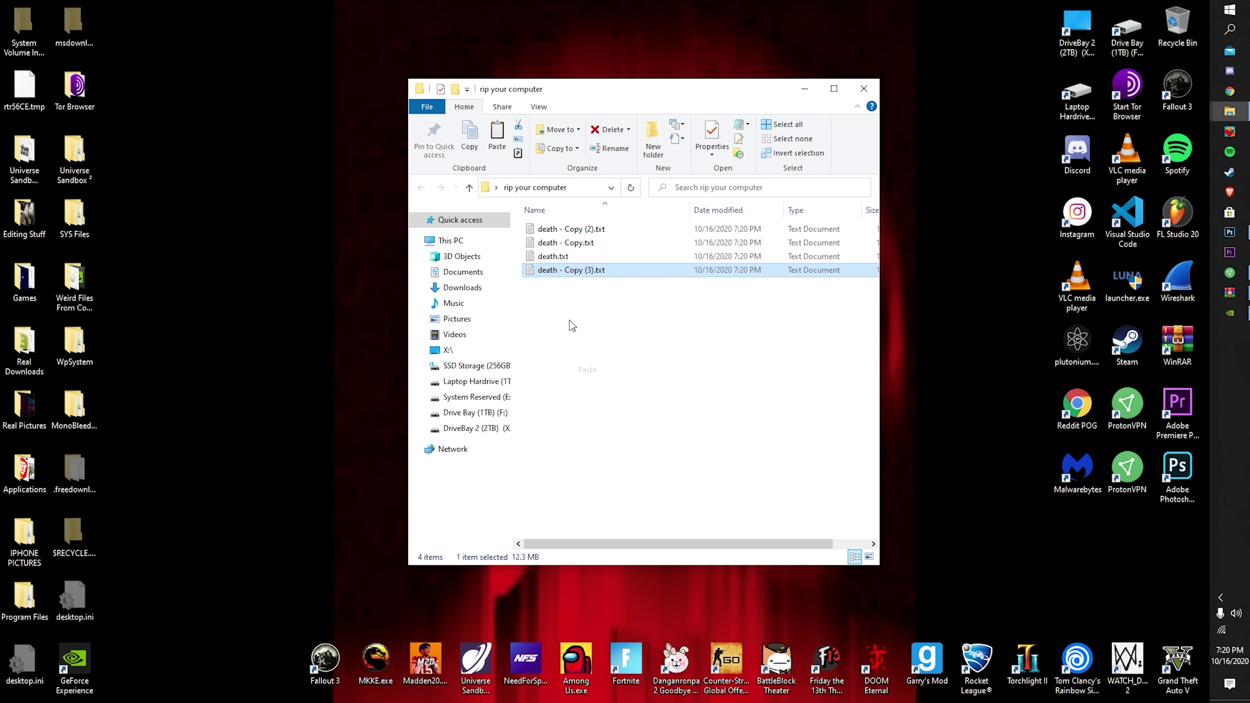
right_click(567, 320)
click(598, 411)
right_click(554, 326)
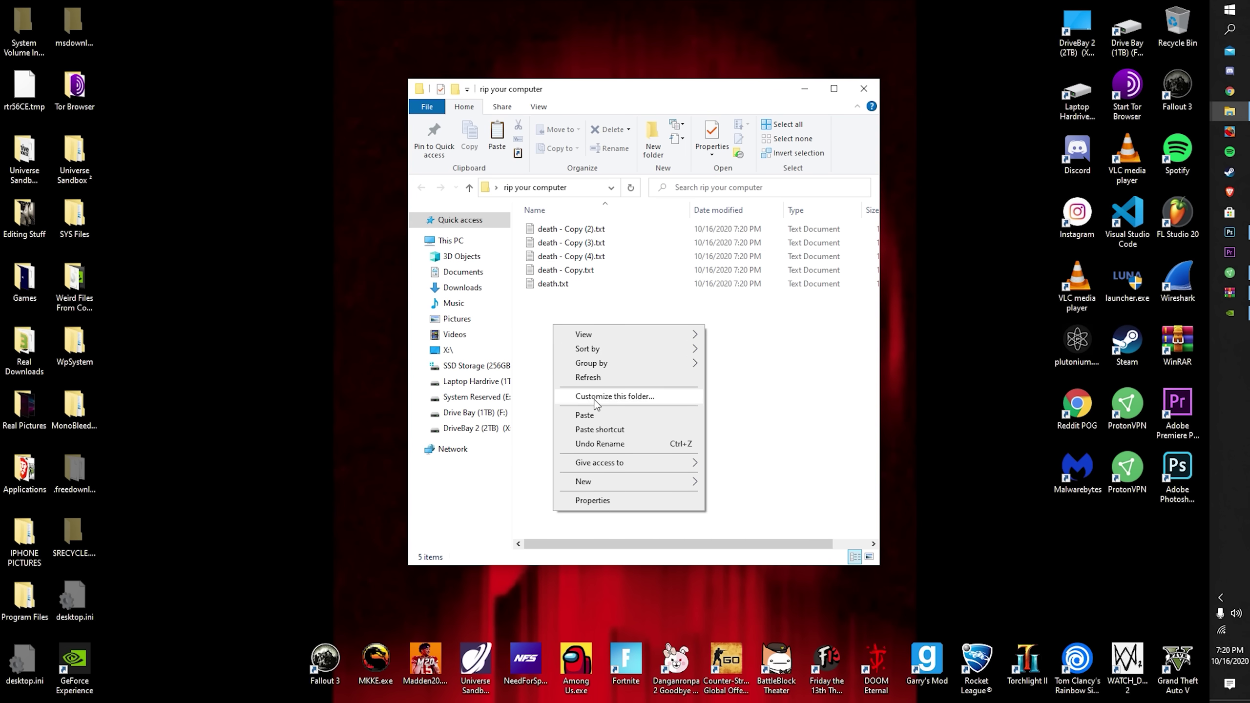
click(592, 415)
right_click(584, 367)
click(615, 458)
right_click(579, 388)
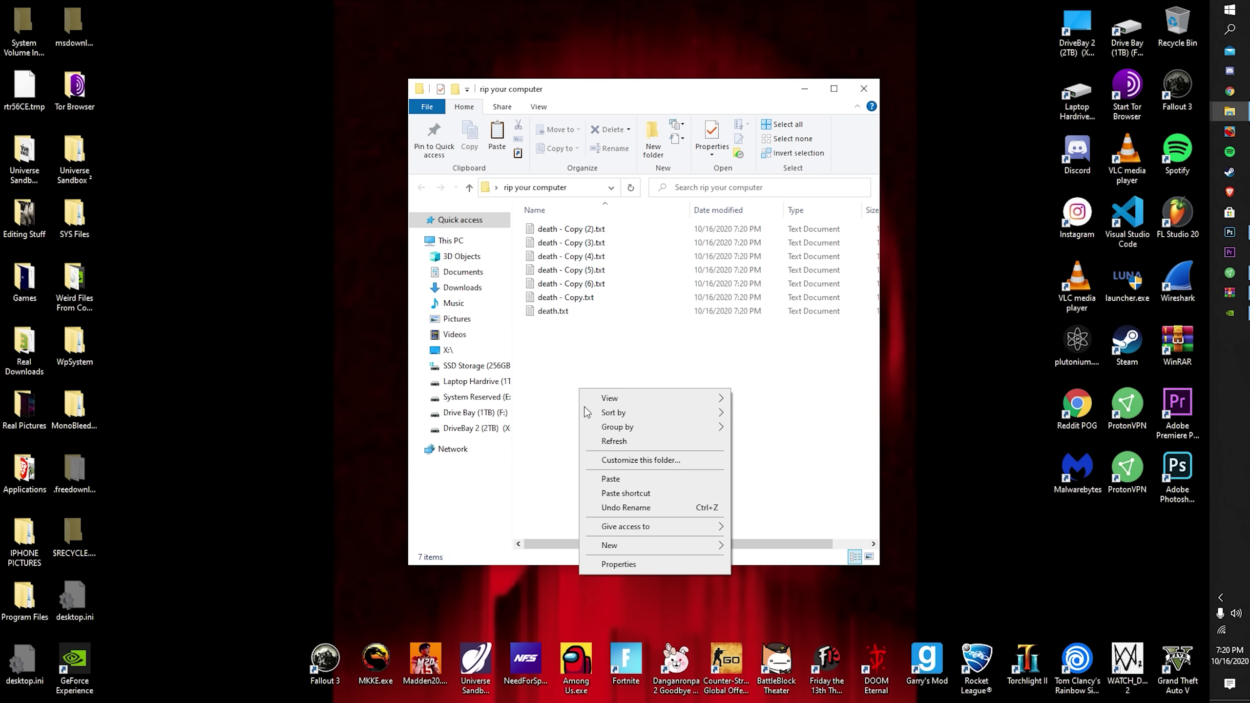
click(609, 478)
right_click(571, 376)
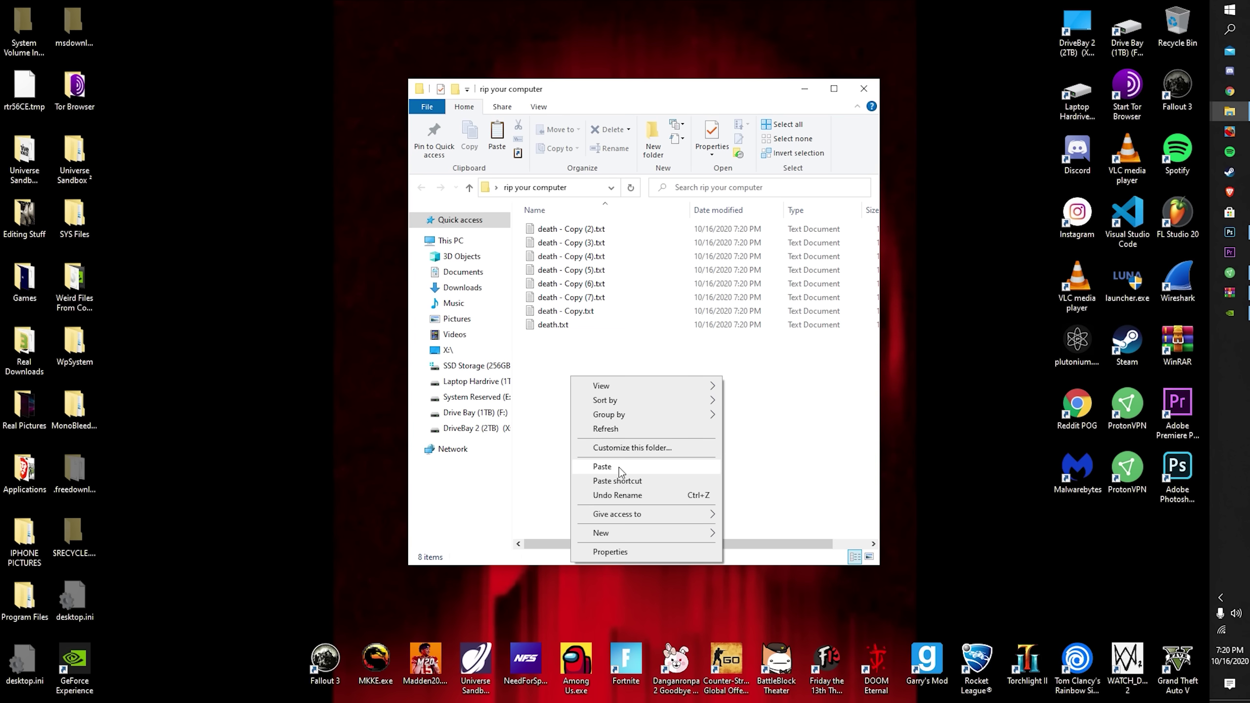
click(603, 466)
right_click(600, 392)
click(647, 483)
right_click(600, 392)
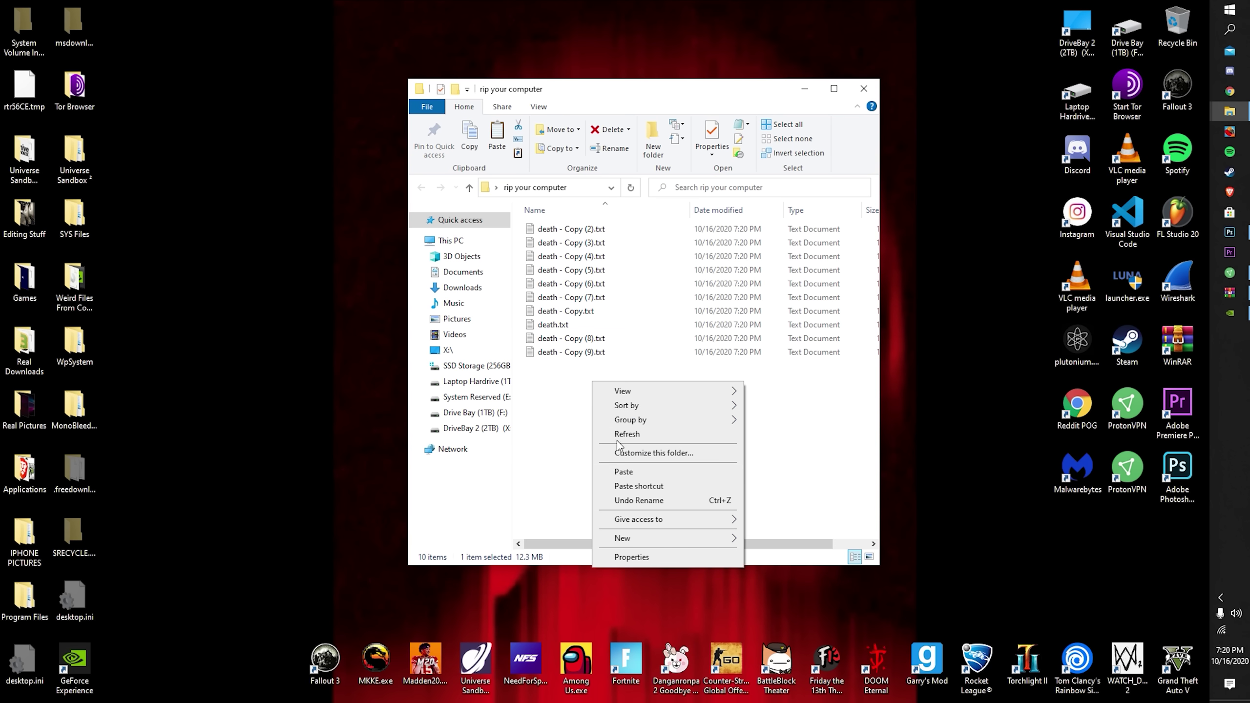
click(638, 483)
right_click(579, 396)
click(625, 486)
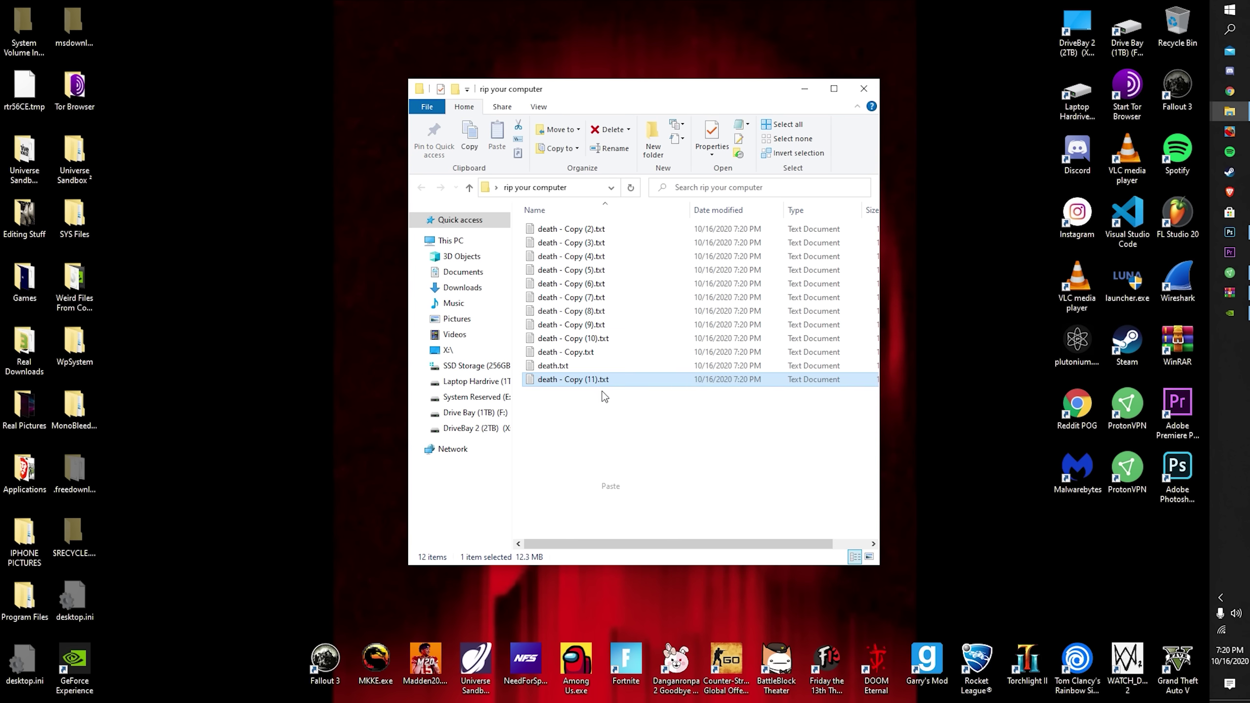
right_click(598, 396)
click(632, 485)
right_click(569, 446)
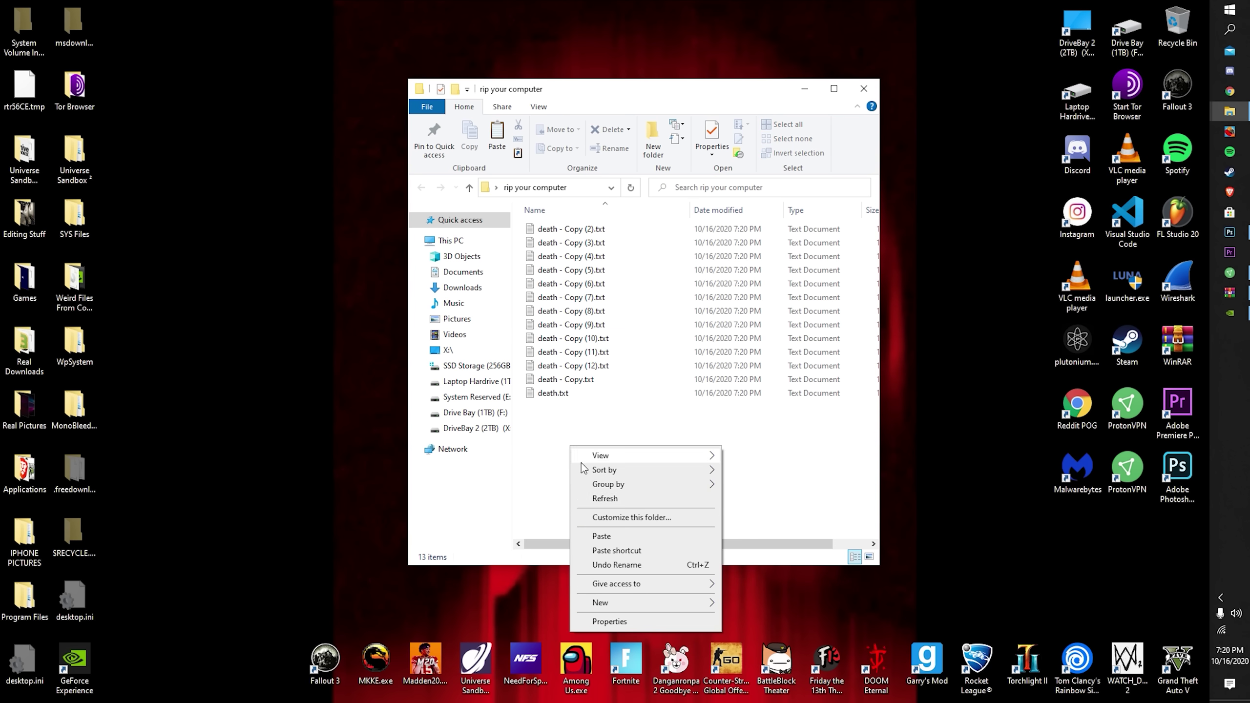
click(629, 537)
- Paste two more copies of death.txt, bringing the folder to 16 files
drag(680, 544, 539, 497)
right_click(581, 410)
right_click(581, 434)
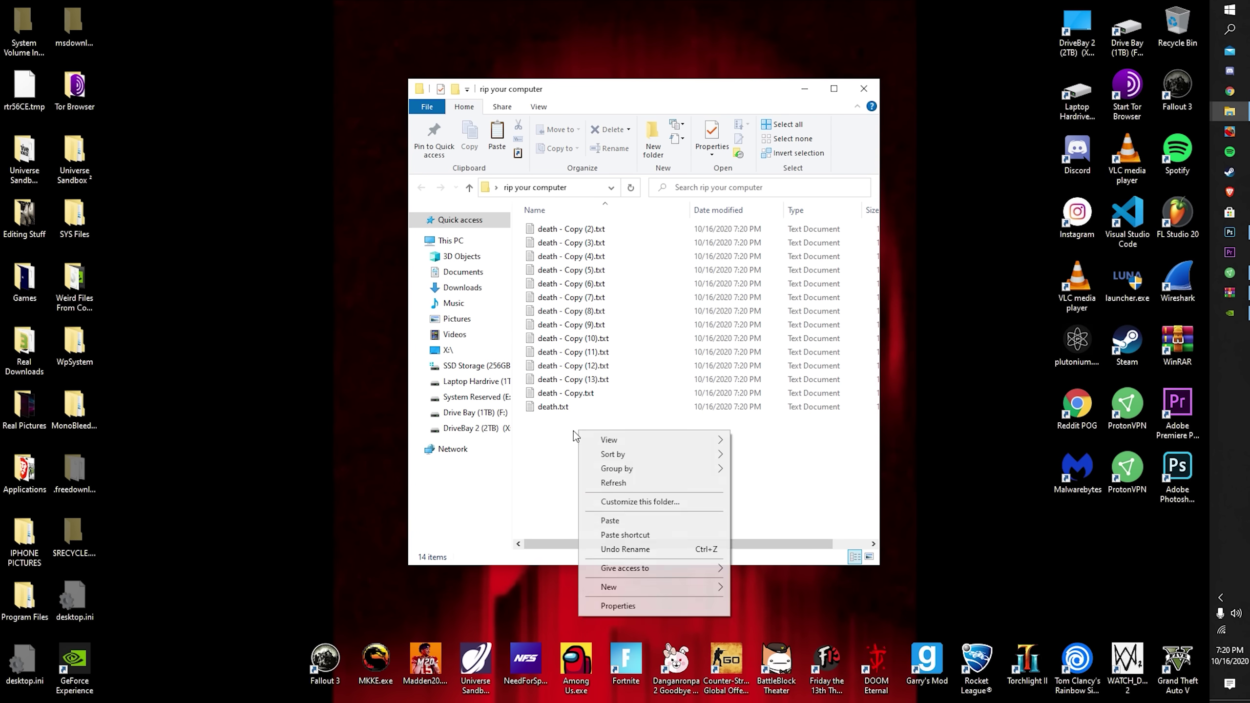
click(620, 522)
right_click(579, 460)
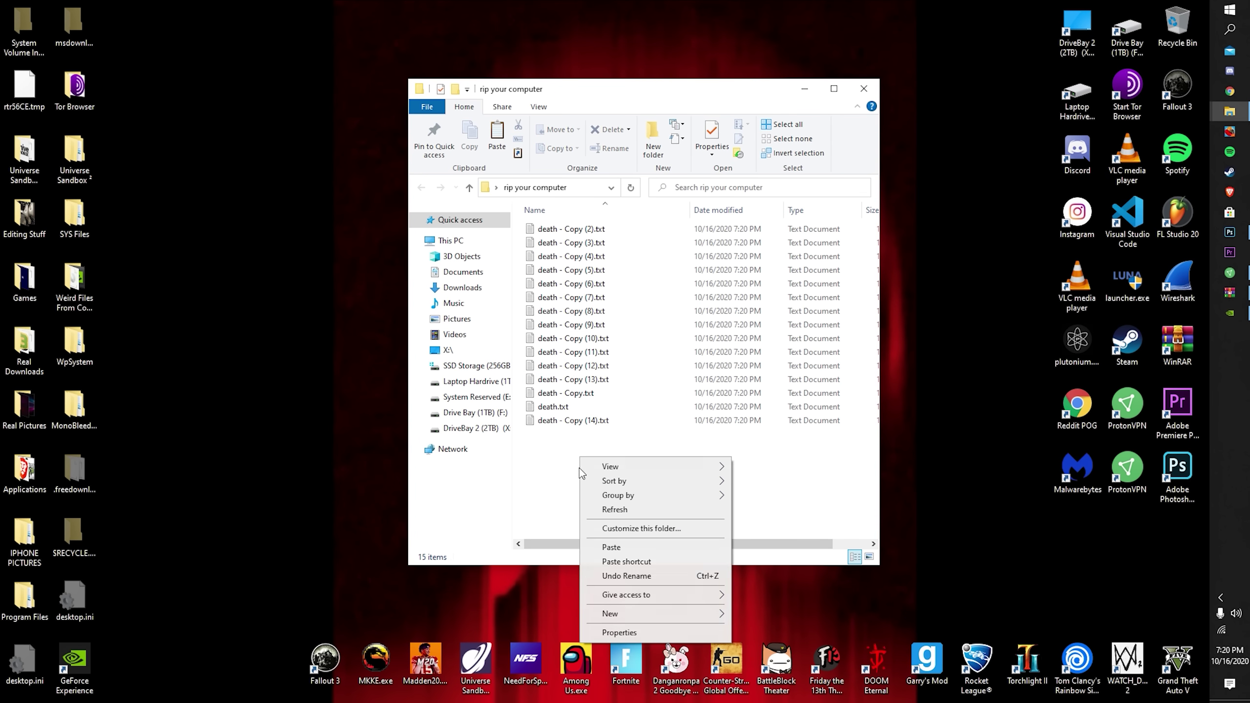
click(618, 545)
- Select all 16 files, copy them and paste to double the folder to 32
drag(603, 529, 588, 224)
right_click(592, 308)
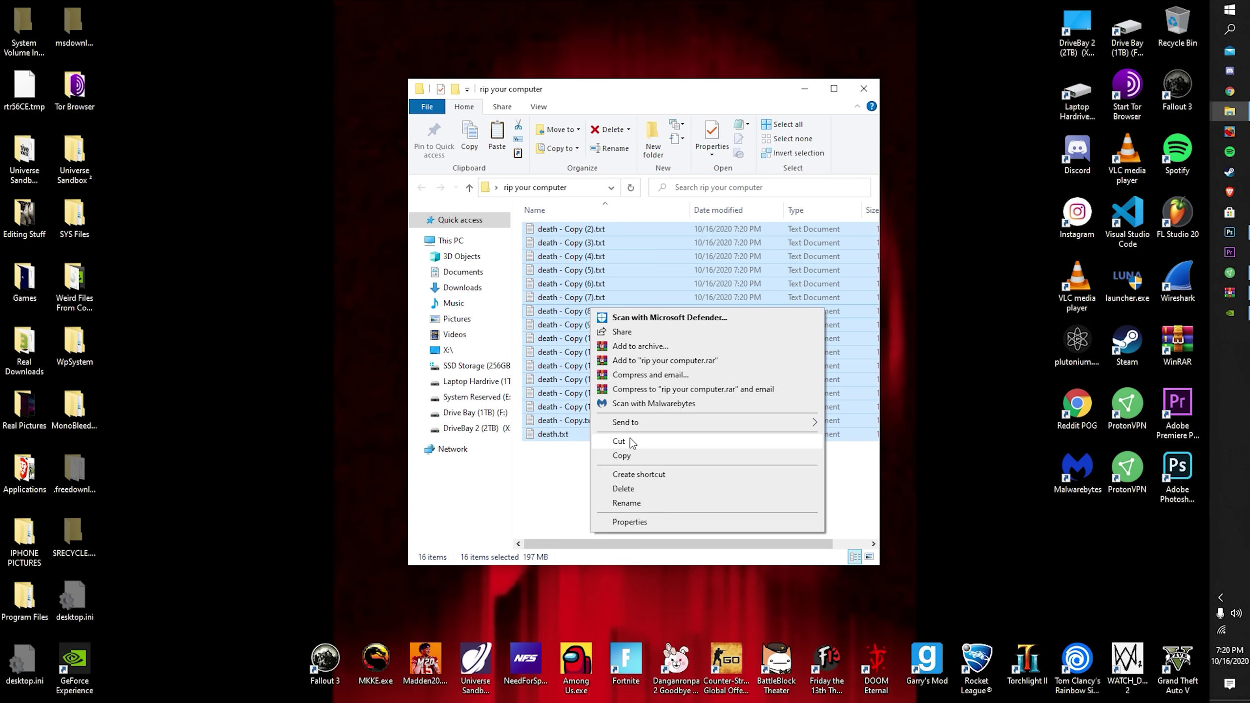
click(621, 455)
click(559, 465)
right_click(559, 465)
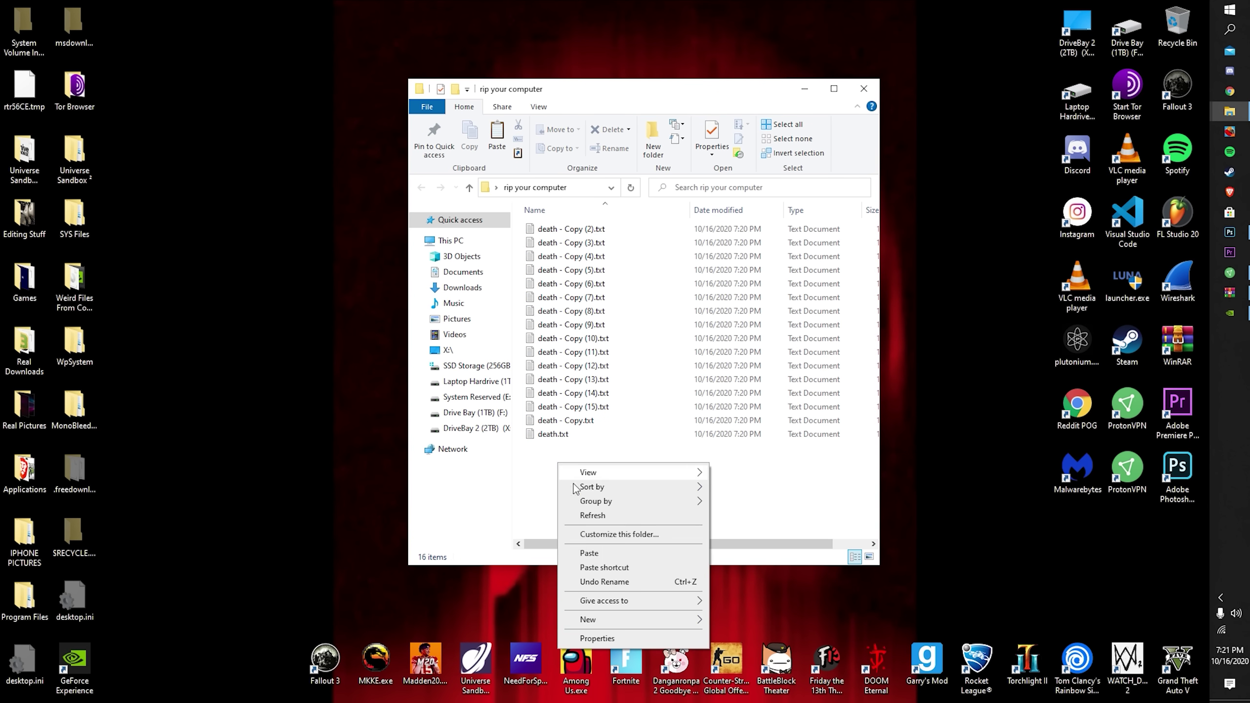
click(590, 553)
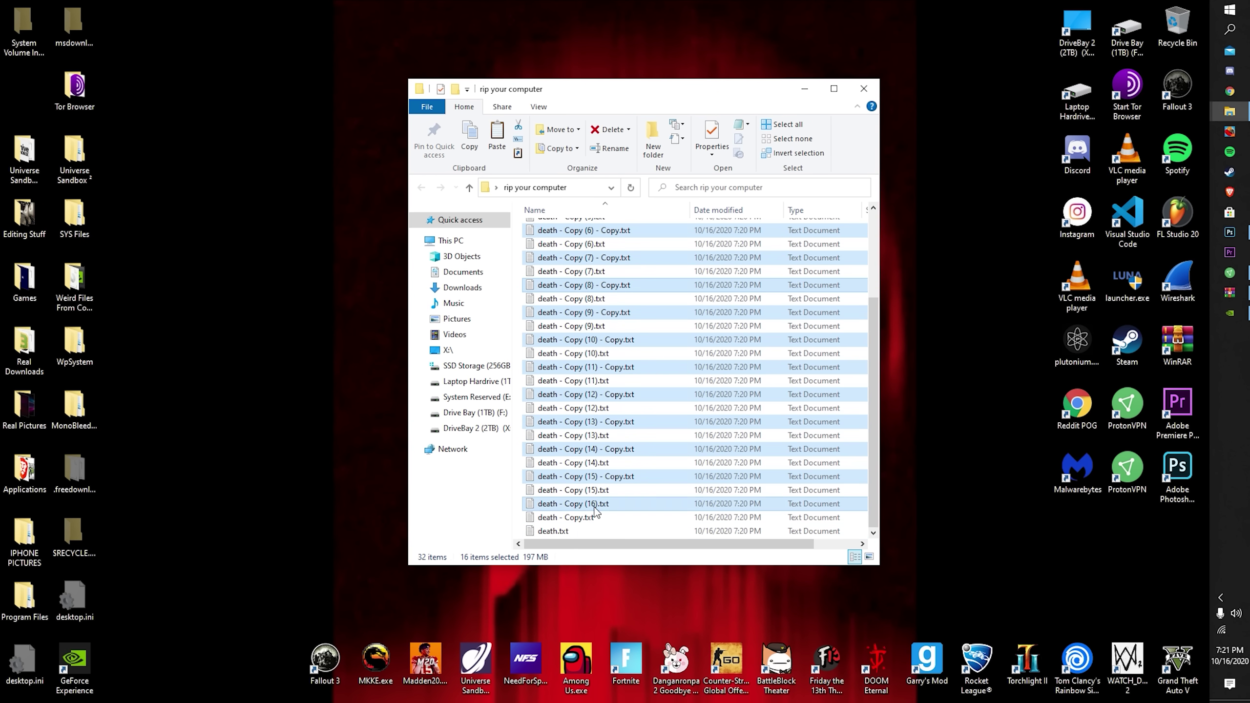
- Close the folder window and bring up the desktop folder's context menu
scroll(649, 403, up, 3)
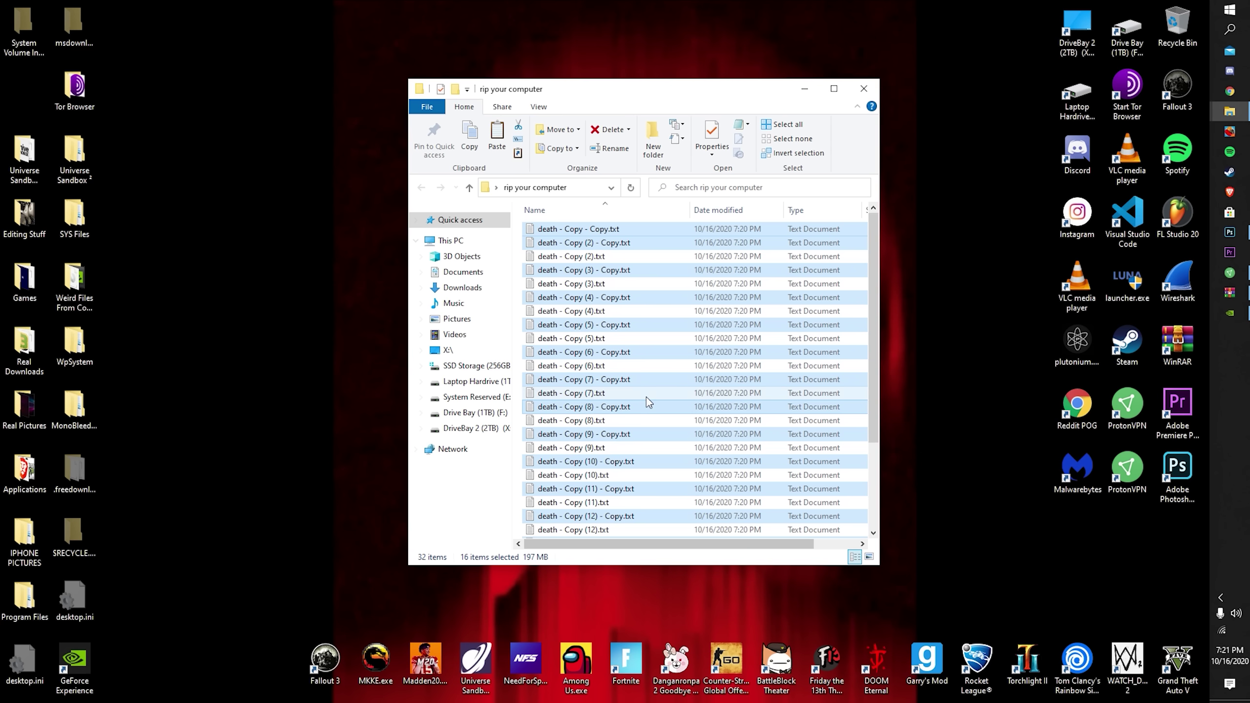
click(864, 89)
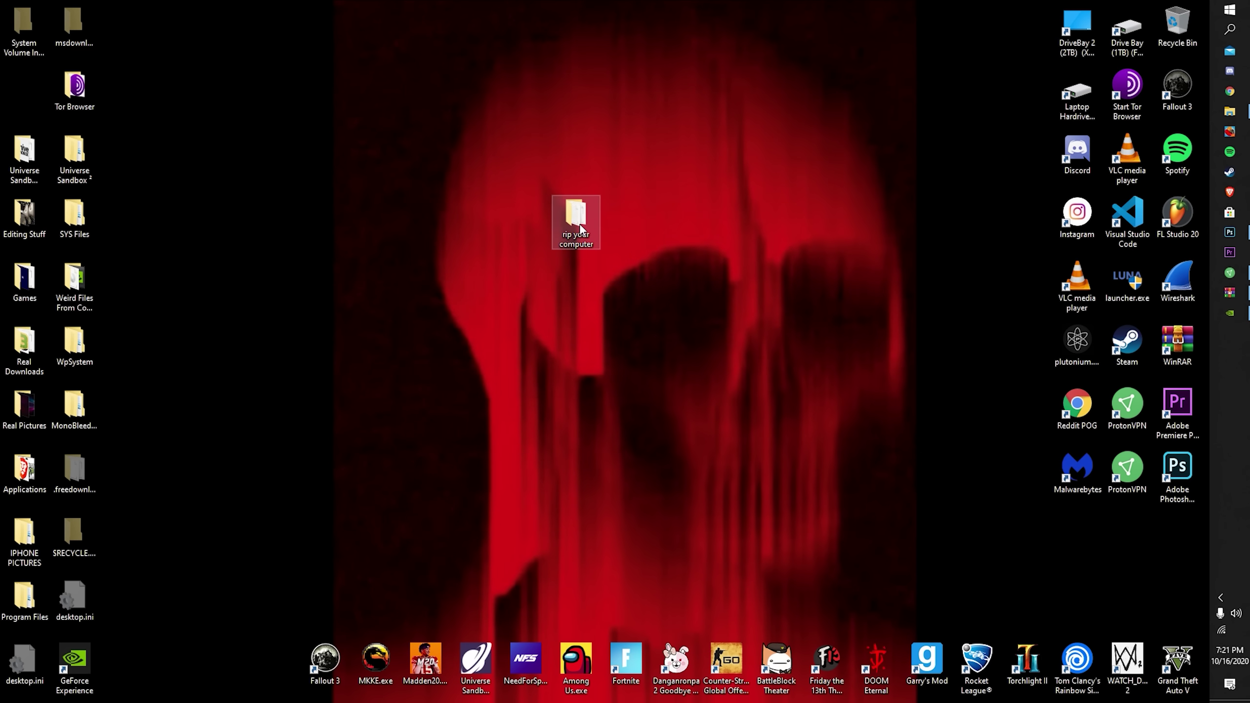
right_click(581, 228)
- Check the folder's 395 MB total size in Properties, then close it
click(606, 556)
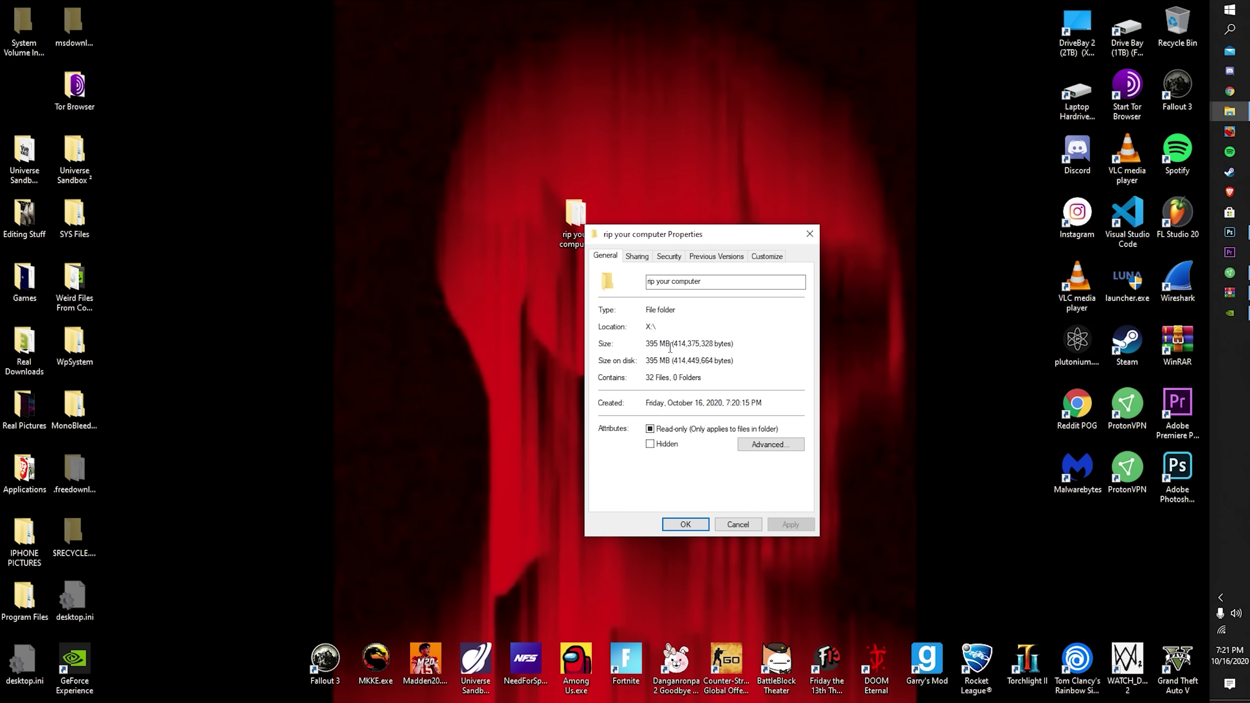
drag(649, 344, 742, 345)
key(shift+Tab)
click(810, 235)
- Reopen the folder and view death.txt in Notepad before closing it
double_click(575, 217)
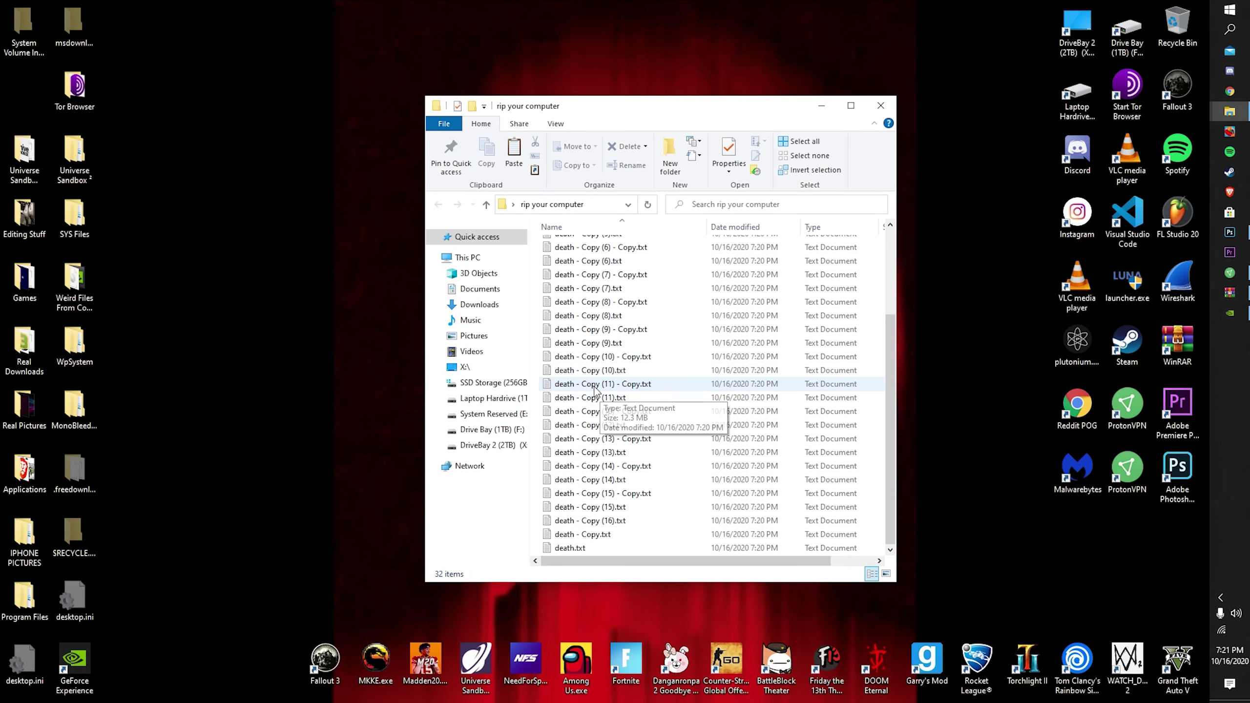
right_click(603, 511)
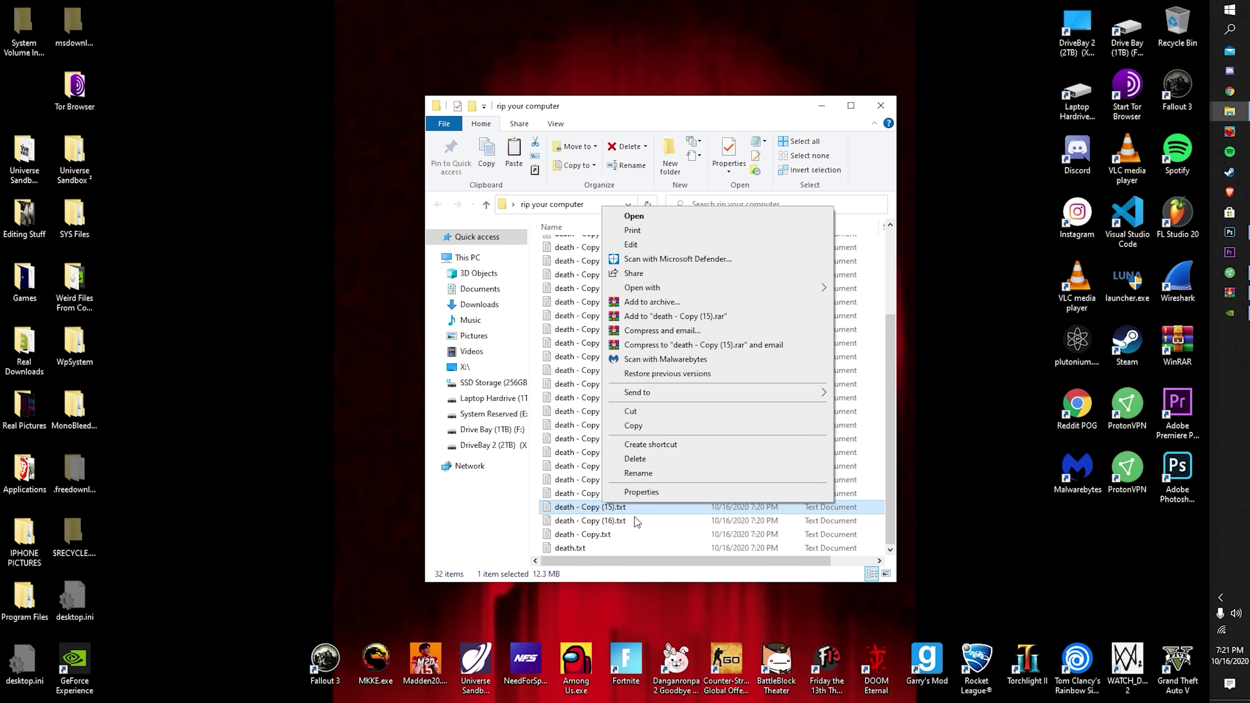
key(Escape)
double_click(570, 548)
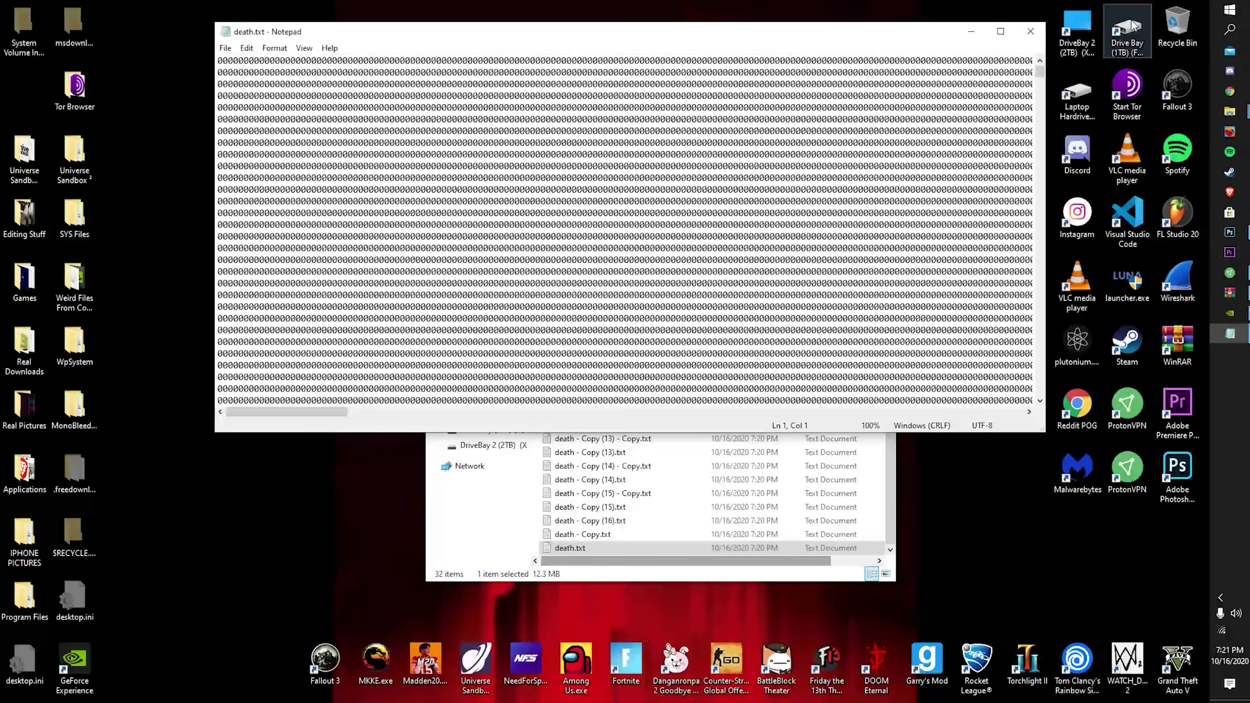
drag(1037, 81, 1037, 432)
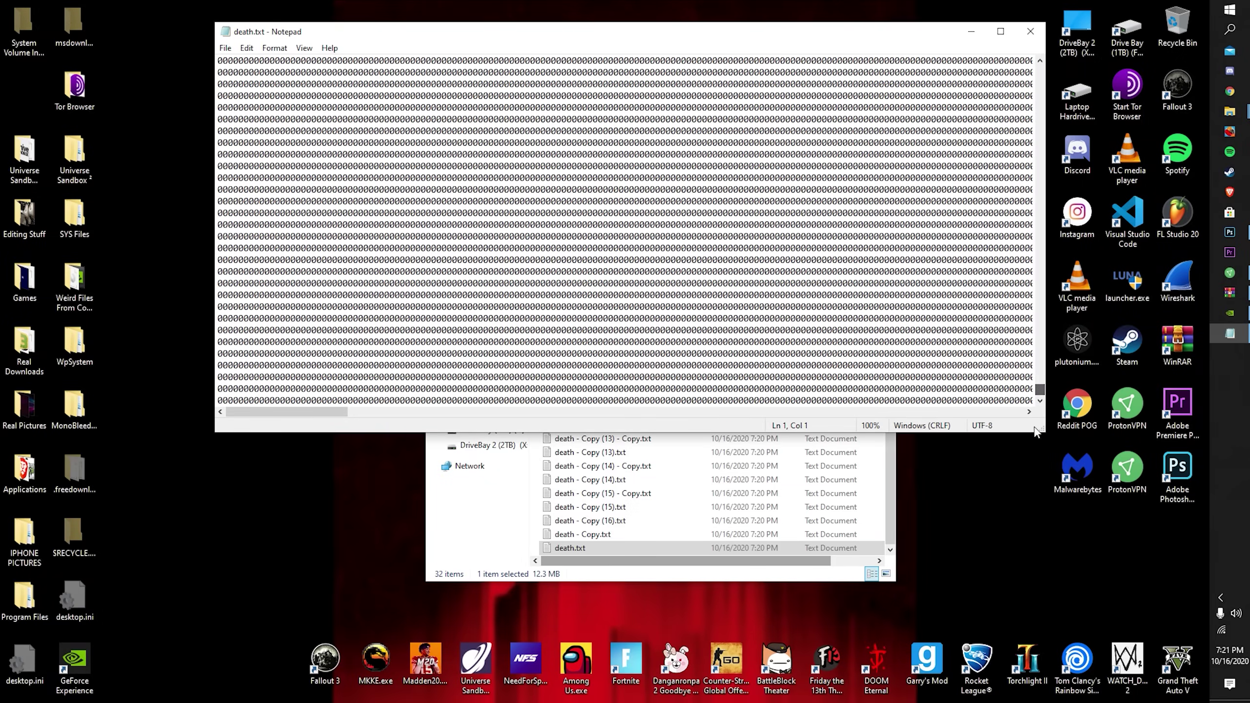
click(1030, 32)
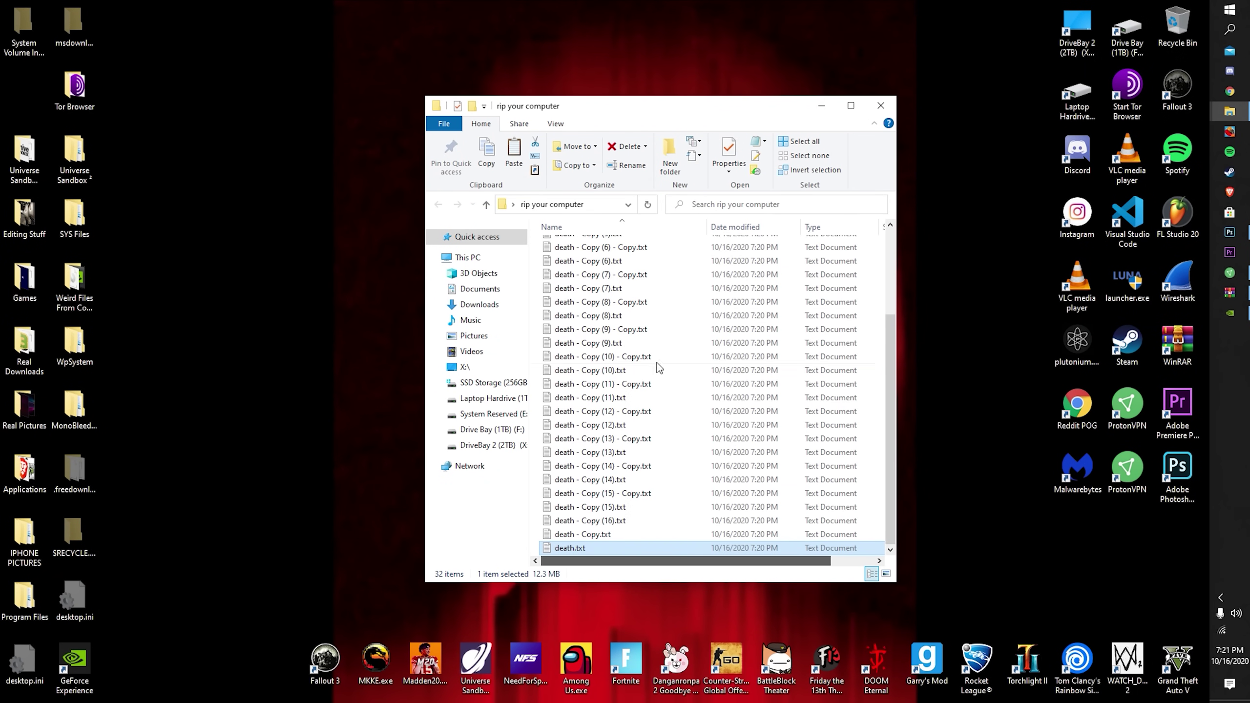
scroll(645, 374, left, 1)
- Maximize the folder window and drag-select all 32 death files
right_click(634, 344)
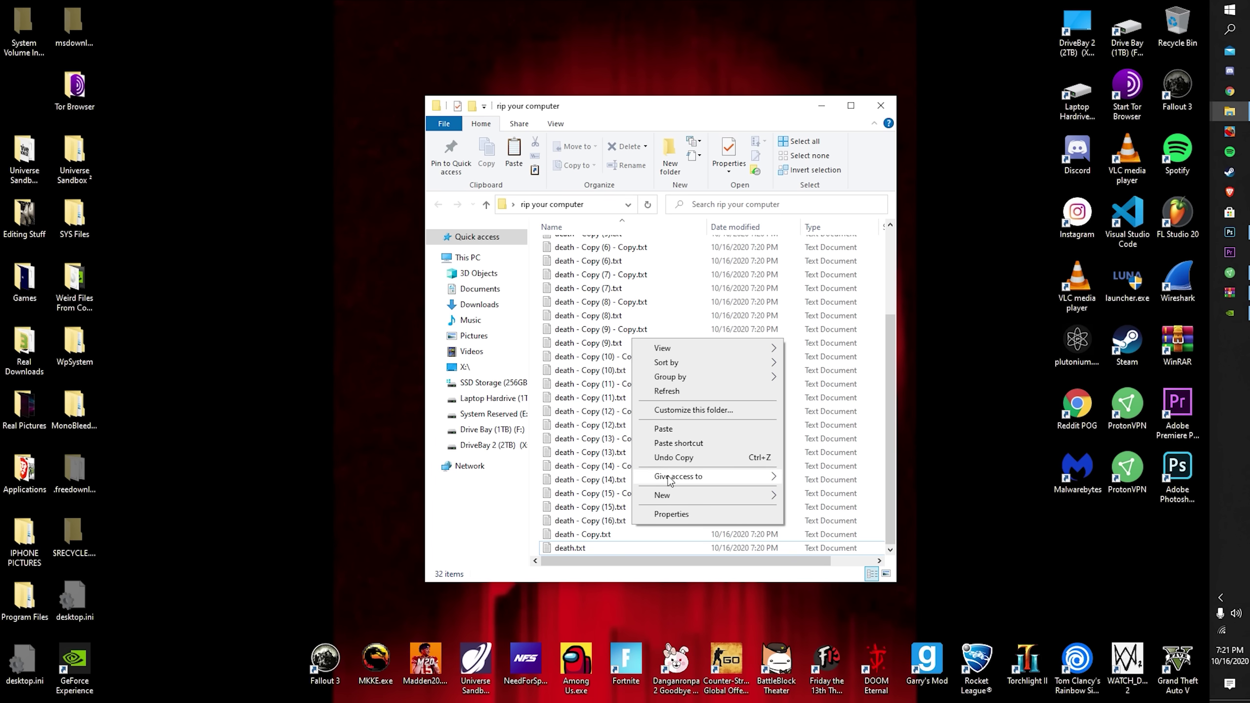
click(564, 549)
drag(566, 547, 593, 386)
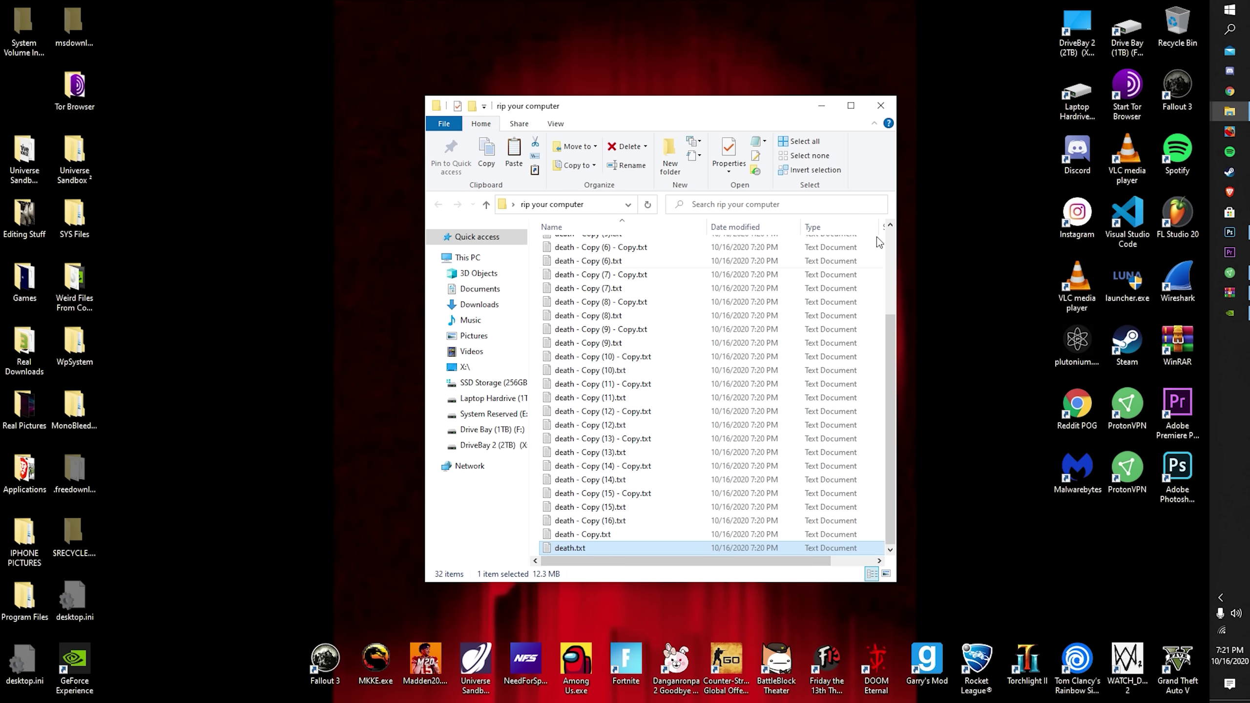
click(851, 106)
drag(636, 583, 320, 142)
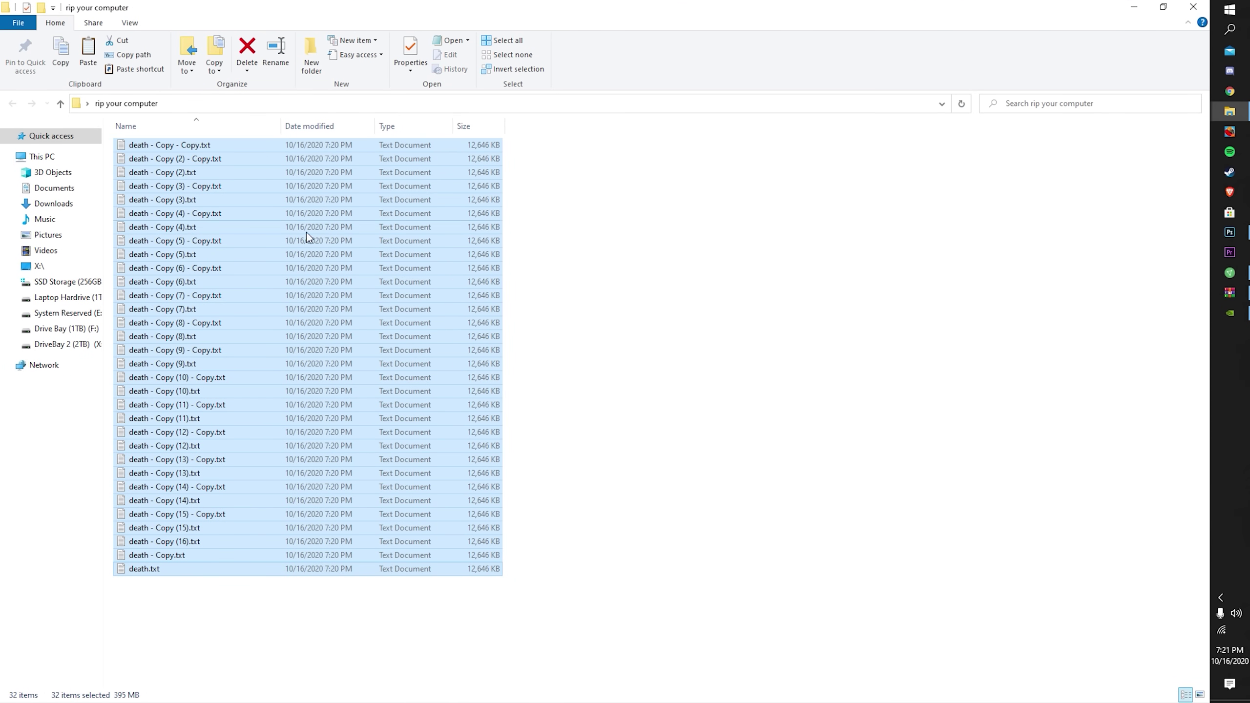
- Copy the 32 files and paste them, doubling the folder to 64
right_click(218, 606)
click(305, 633)
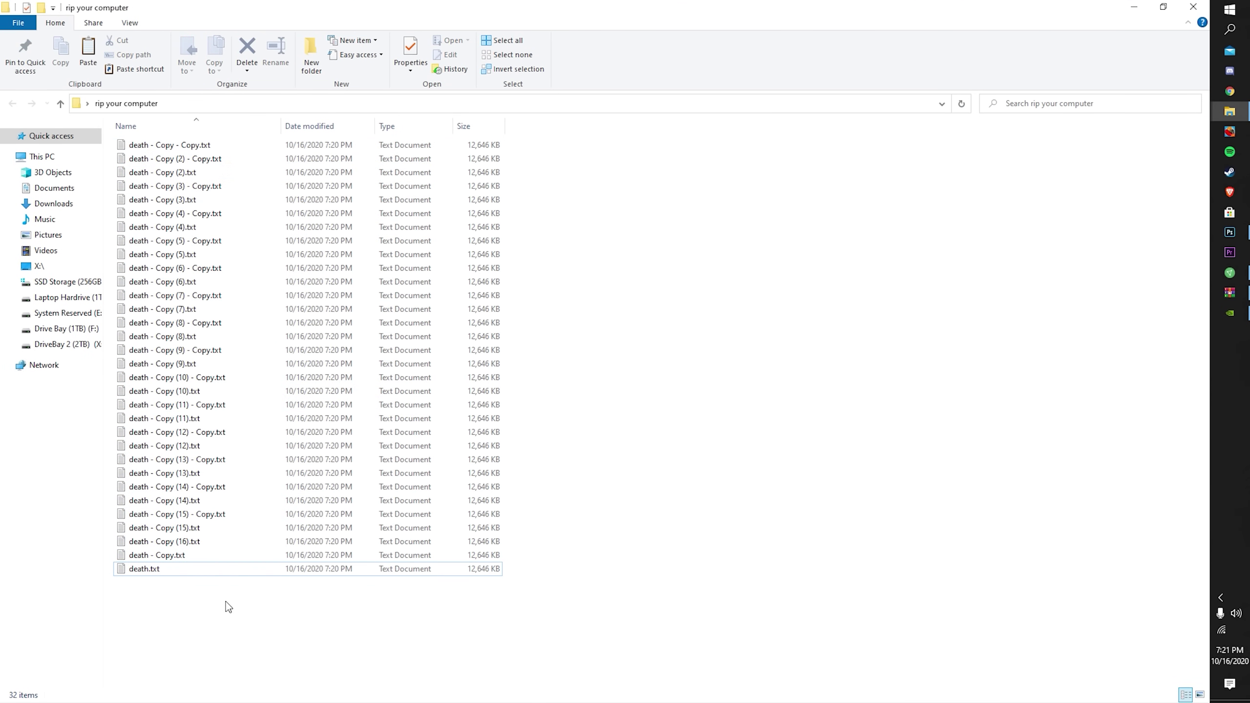
right_click(224, 604)
click(265, 505)
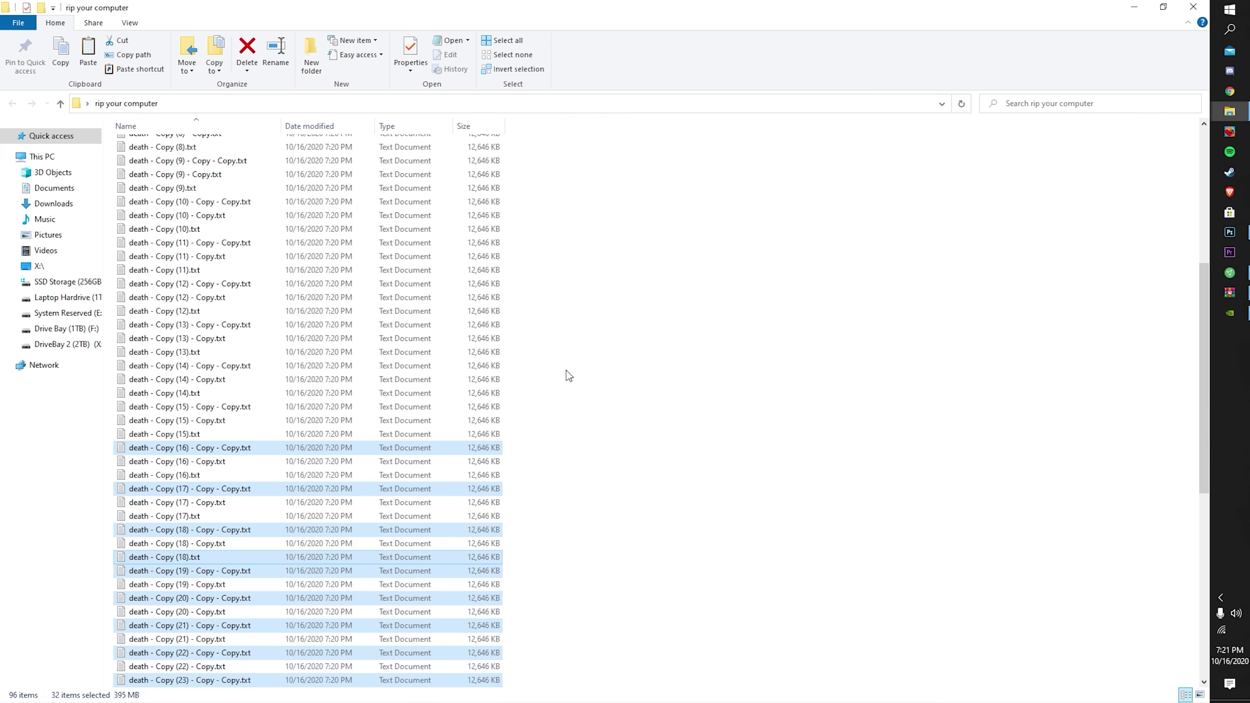
- Copy and paste further batches with Ctrl+C and Ctrl+V until 160 files exist
key(ctrl+c)
key(ctrl+v)
key(ctrl+shift+6)
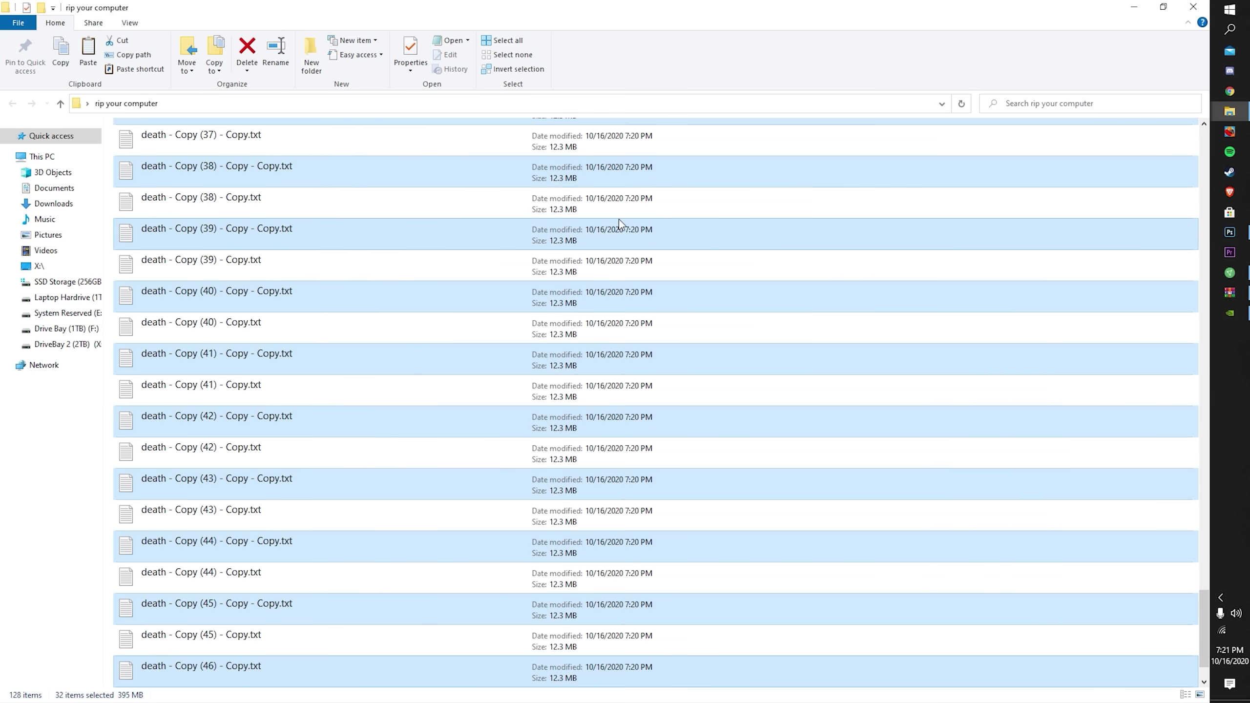
key(ctrl+c)
key(ctrl+v)
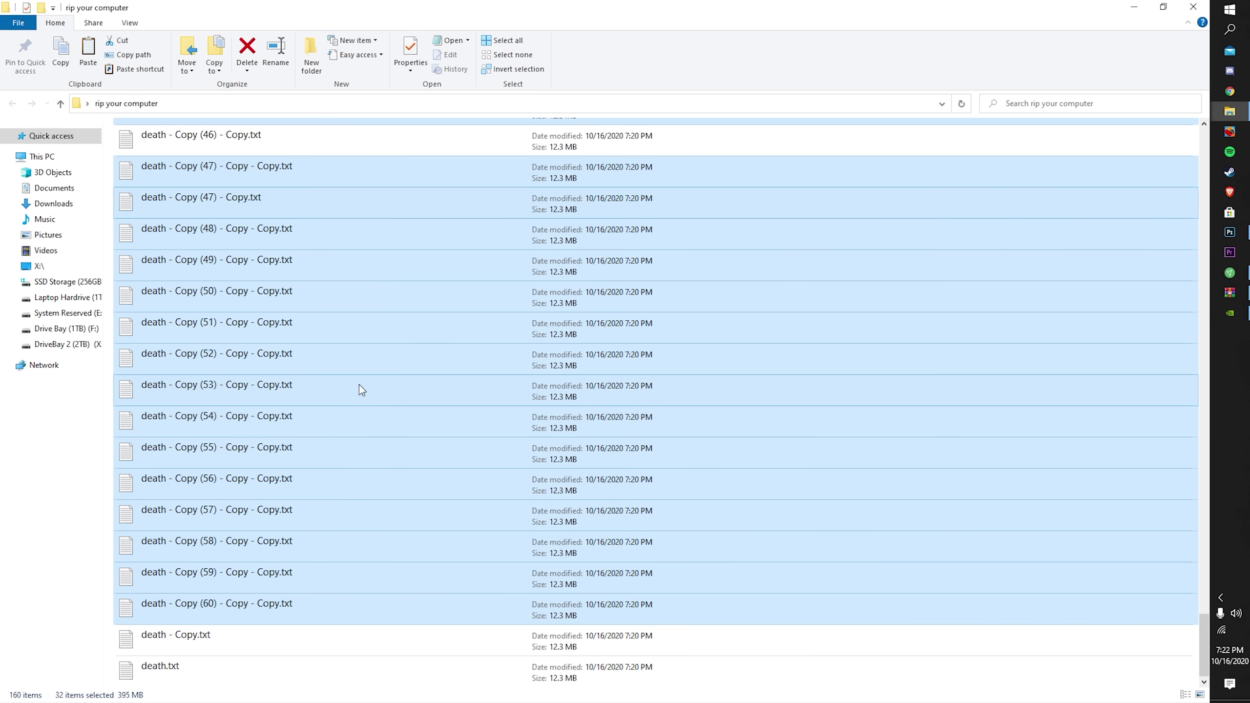
click(67, 679)
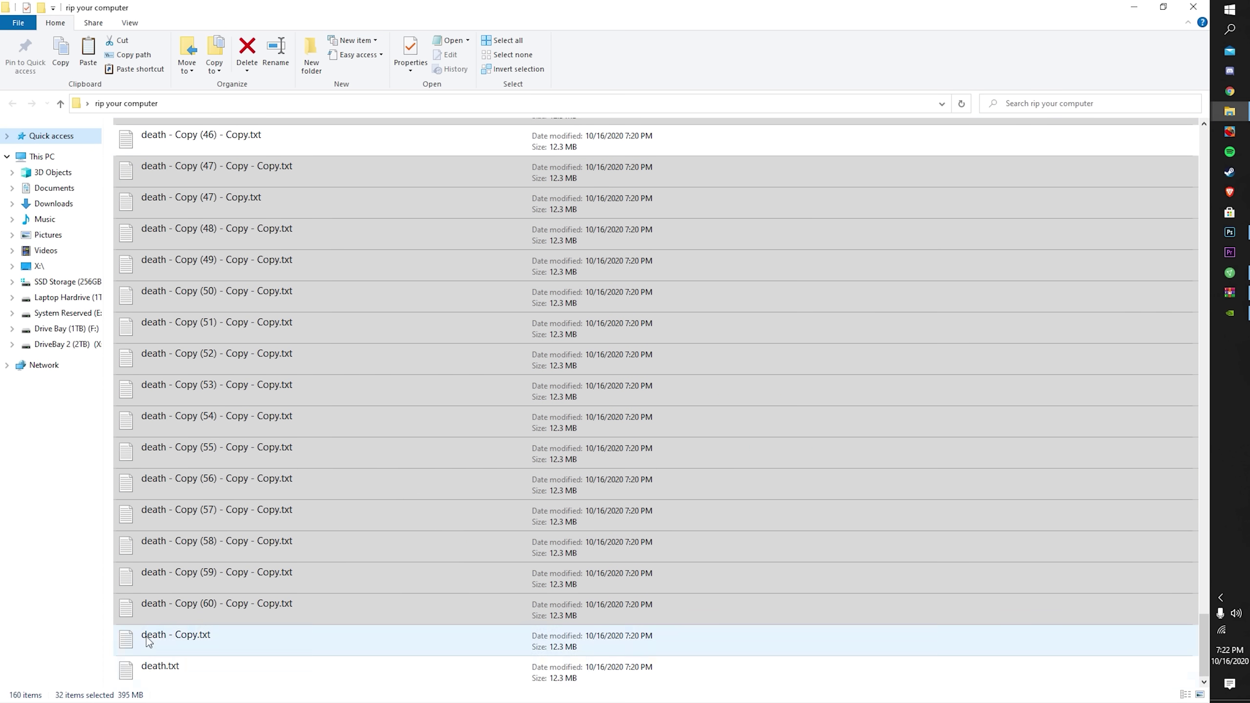
- Scroll to the top of the list and marquee-select all 160 files
scroll(170, 246, up, 10)
double_click(402, 17)
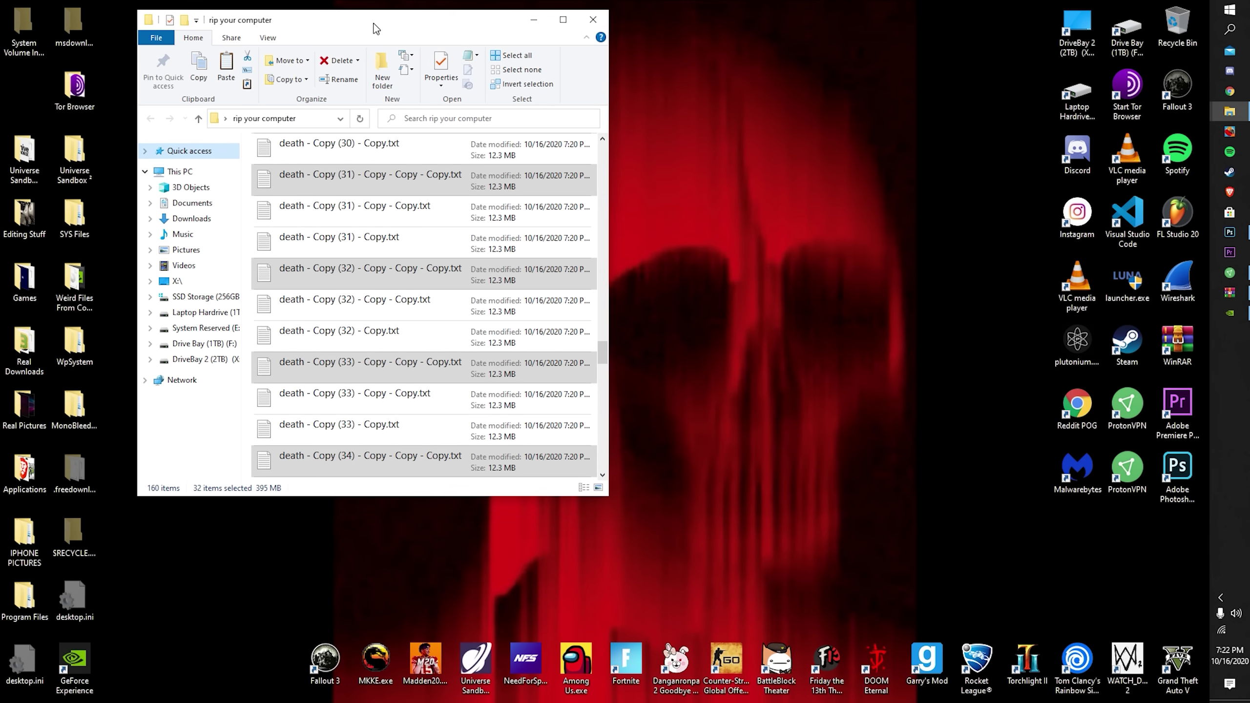
click(563, 19)
scroll(667, 202, up, 10)
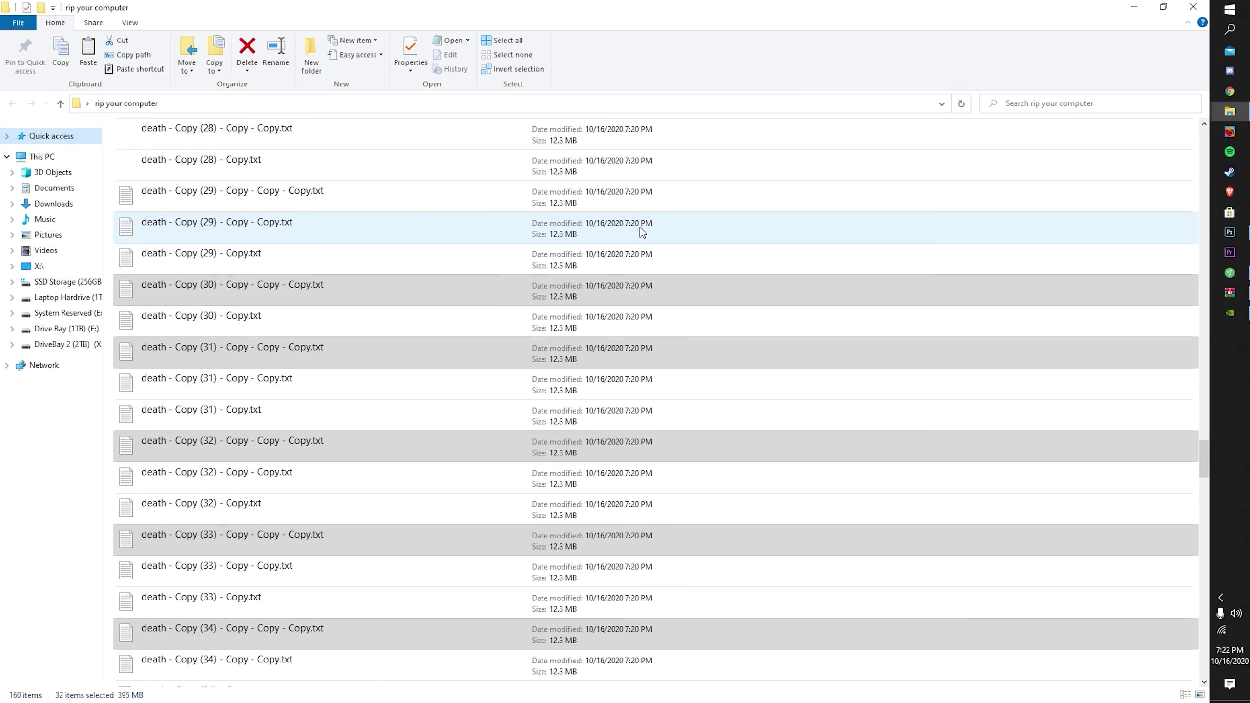
scroll(667, 198, up, 20)
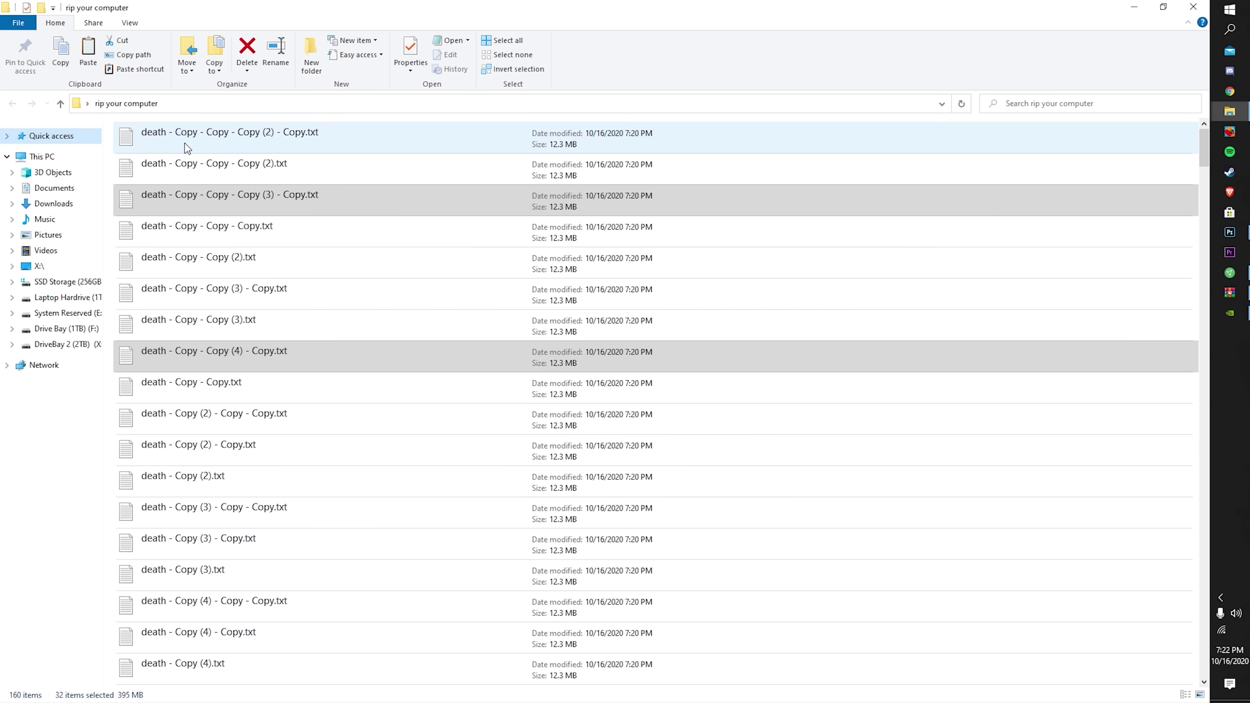
drag(116, 129, 1063, 701)
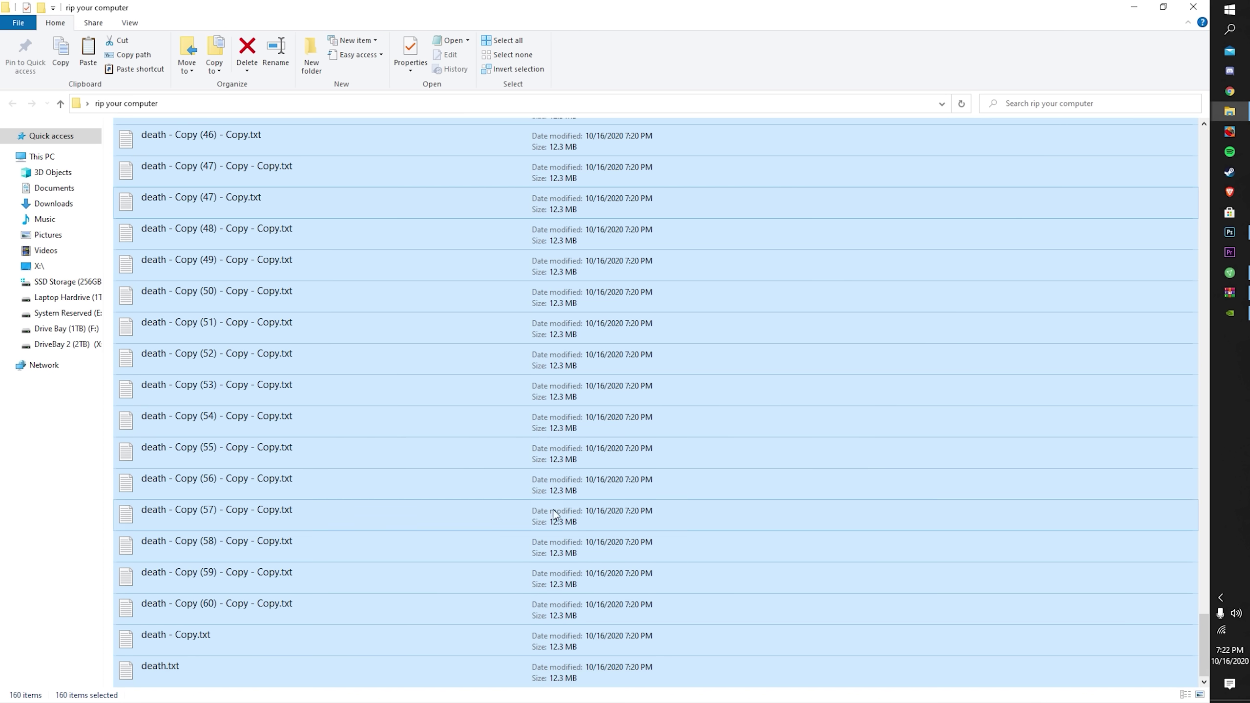
- Copy all 160 selected death files and paste them back into the same folder
right_click(526, 496)
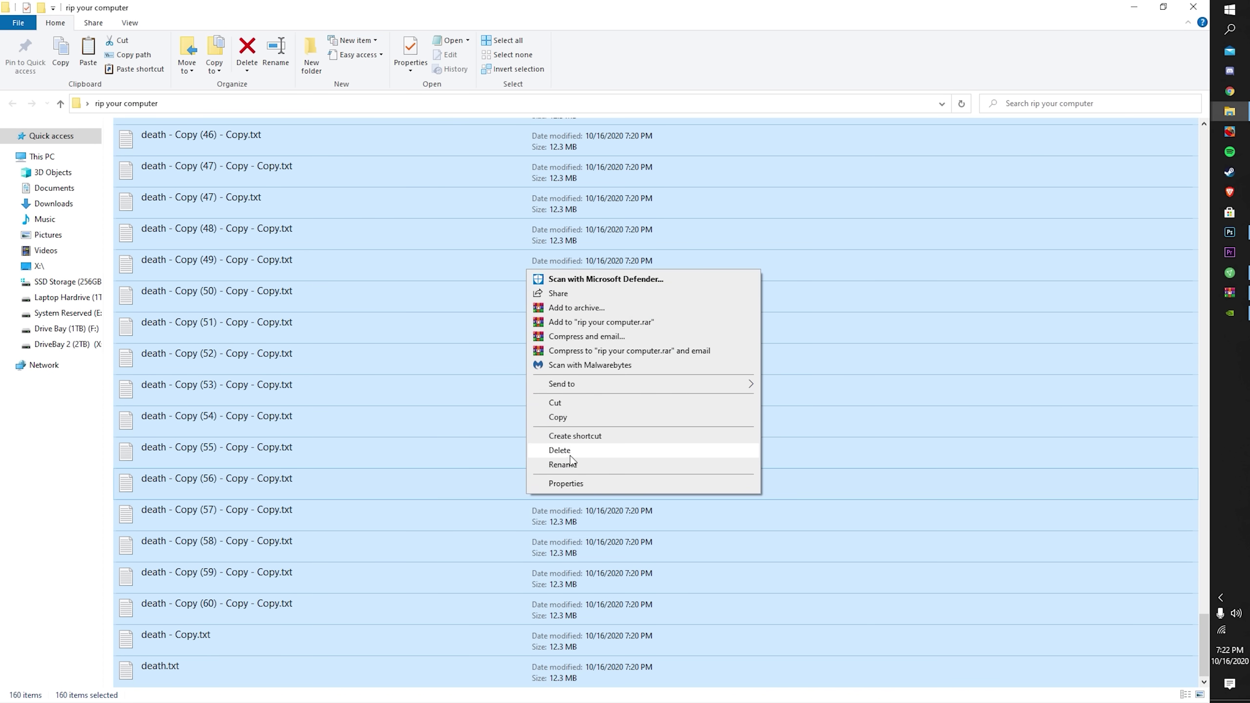
click(558, 417)
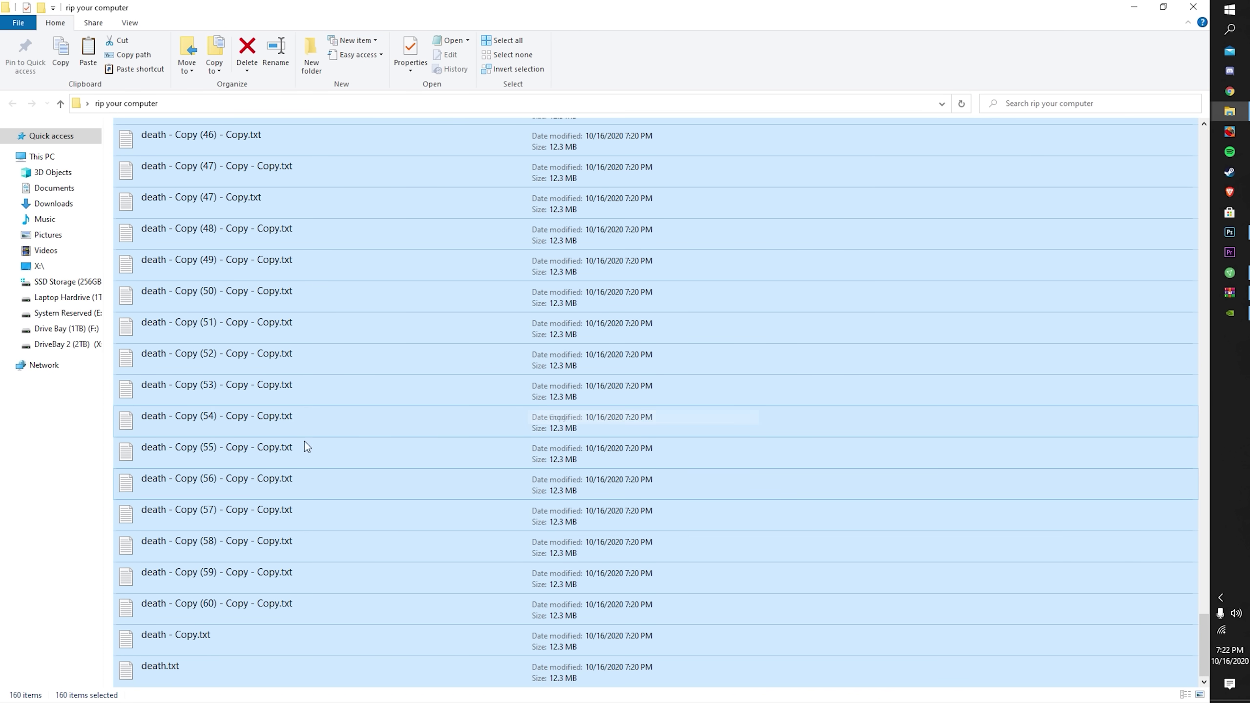
right_click(81, 468)
click(114, 551)
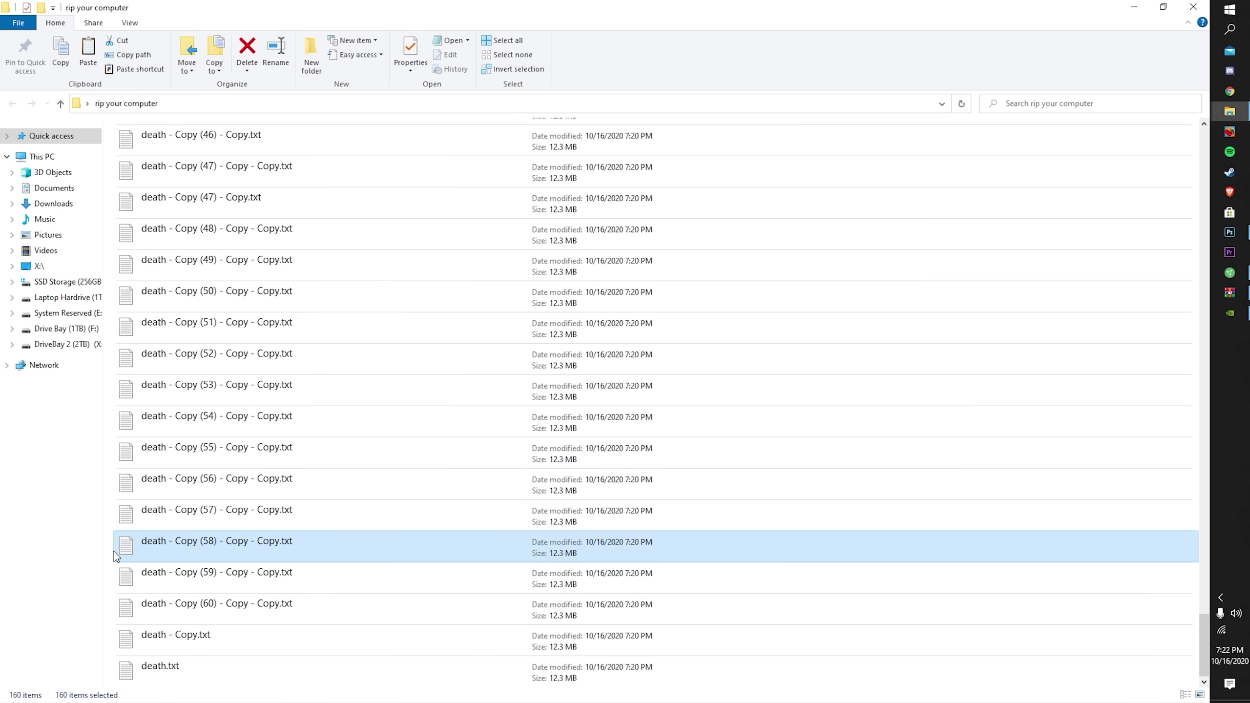
right_click(113, 549)
click(143, 456)
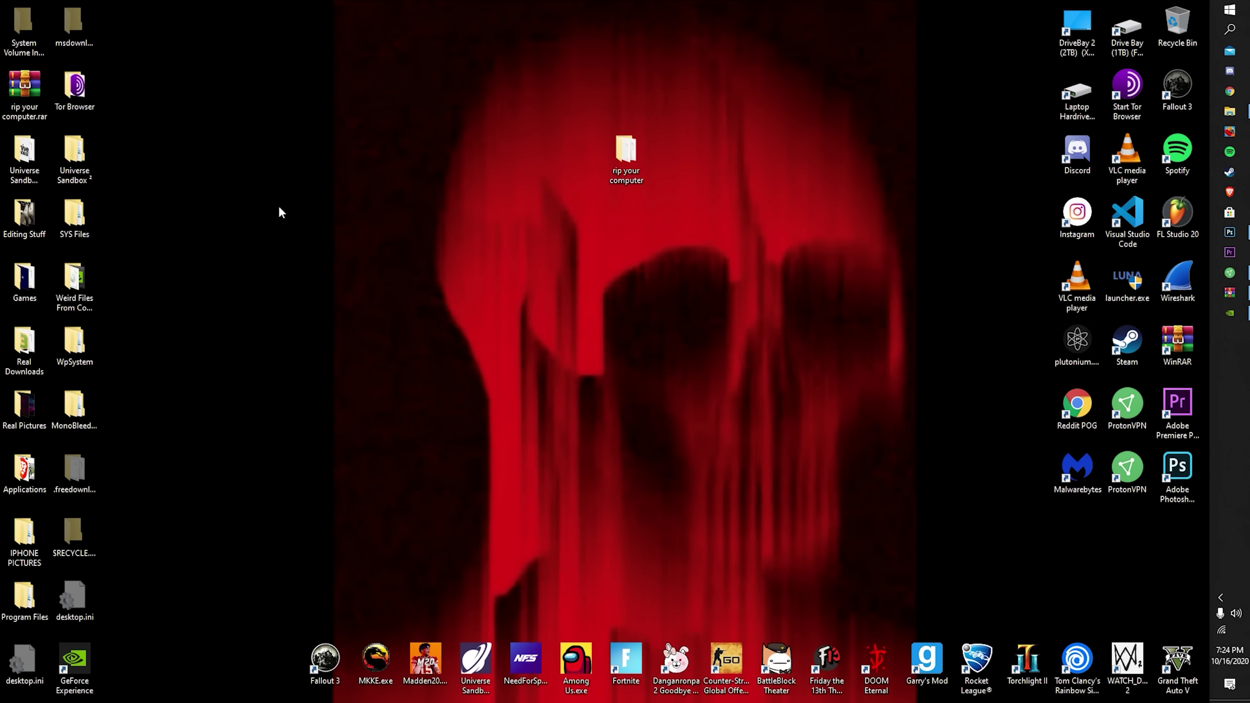
- Move rip your computer.rar beside the folder and read its 446 KB size in Properties
drag(24, 91, 687, 165)
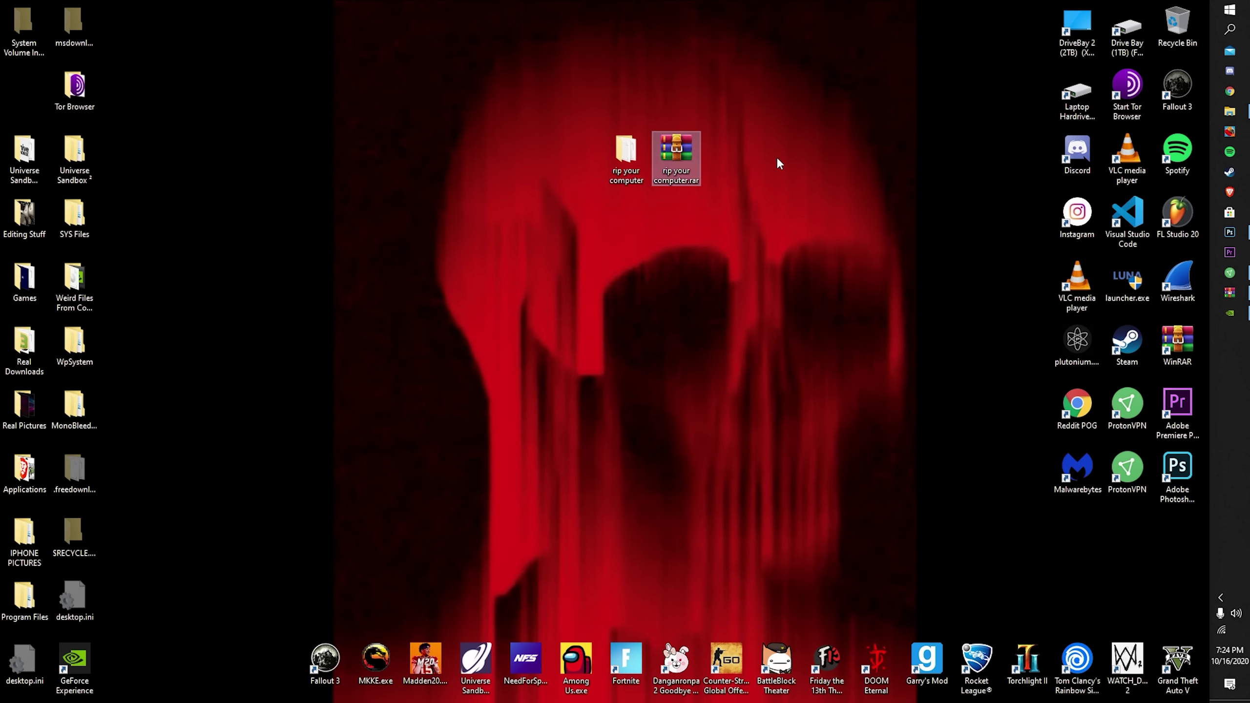
right_click(690, 150)
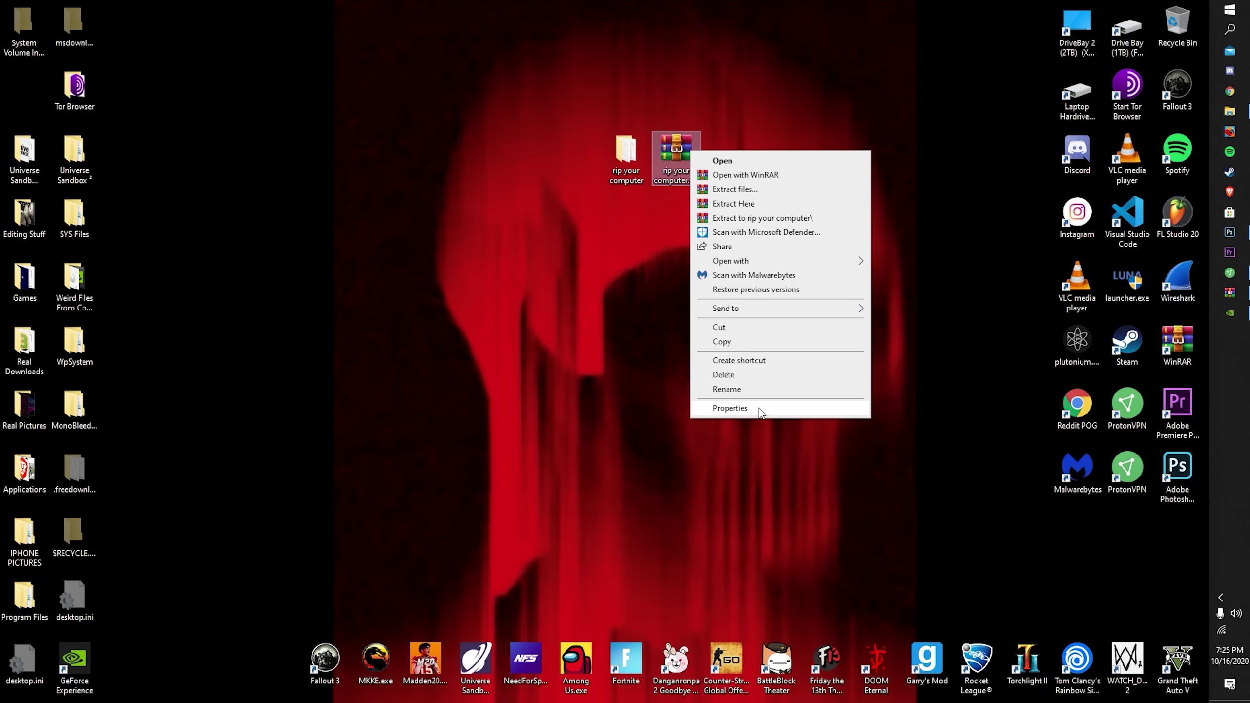
click(730, 409)
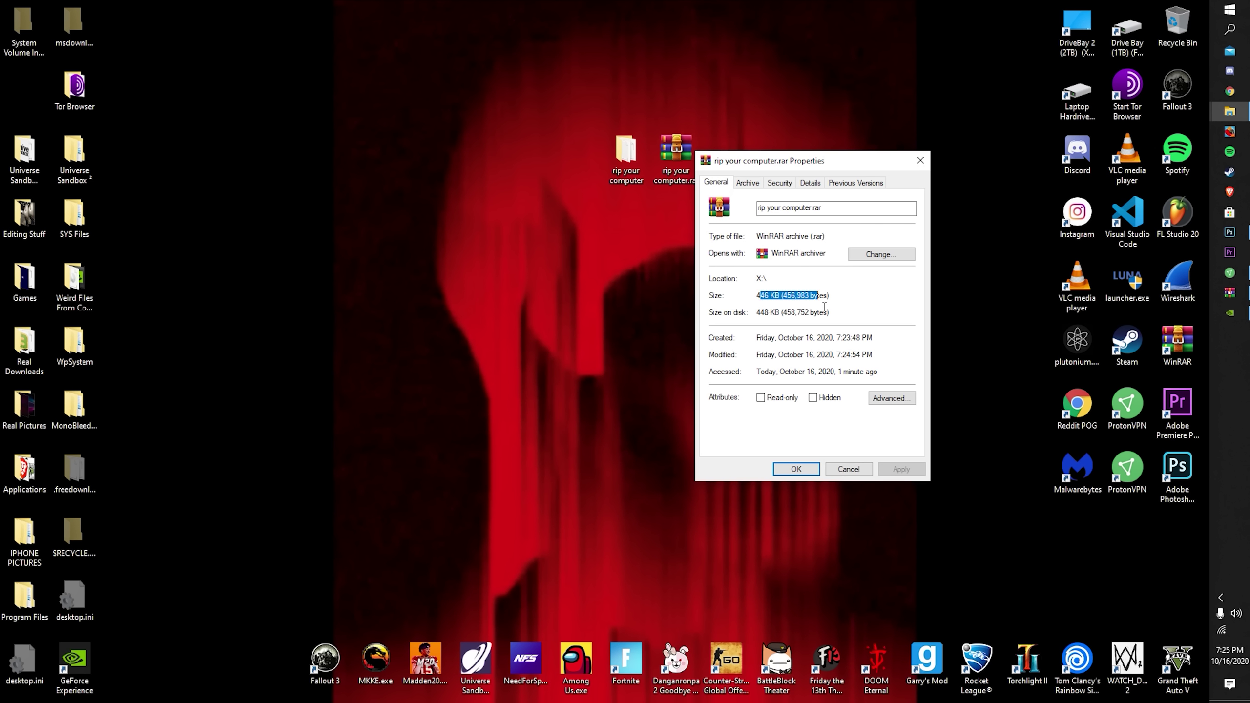
drag(803, 297, 751, 304)
drag(840, 300, 752, 305)
click(921, 160)
- Read the folder's 3.85 GB size across 320 files in its Properties
right_click(645, 155)
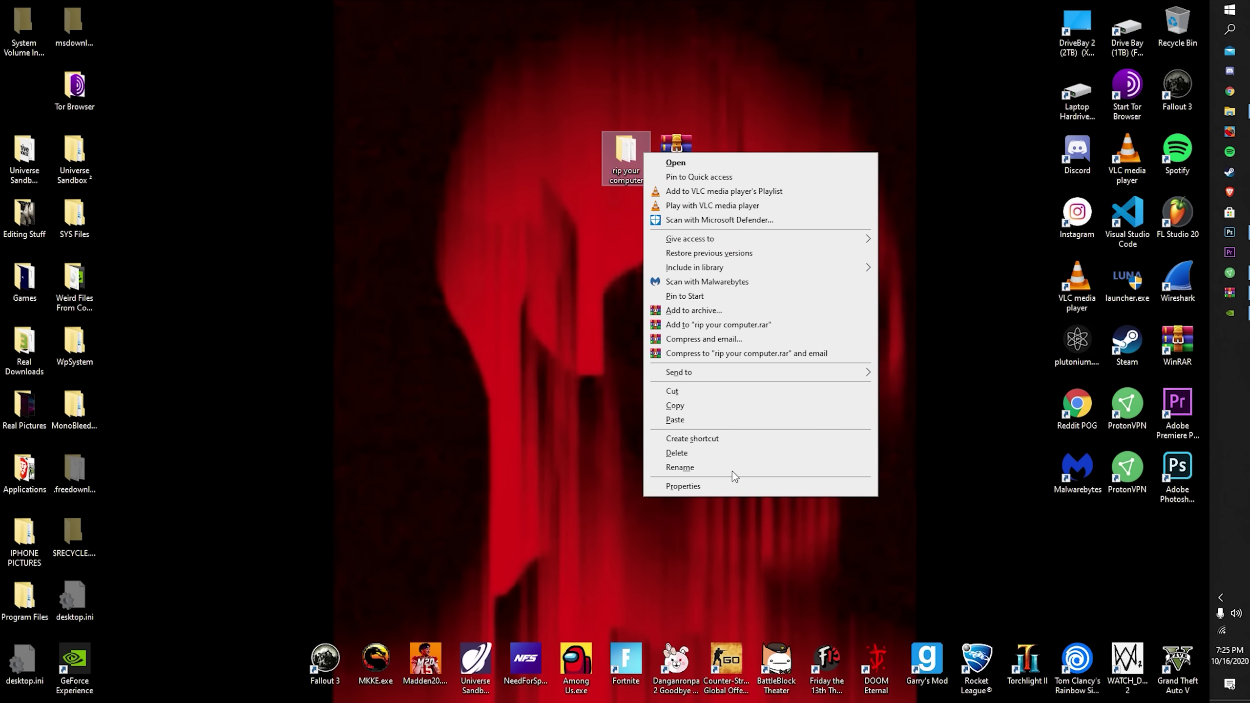
click(680, 487)
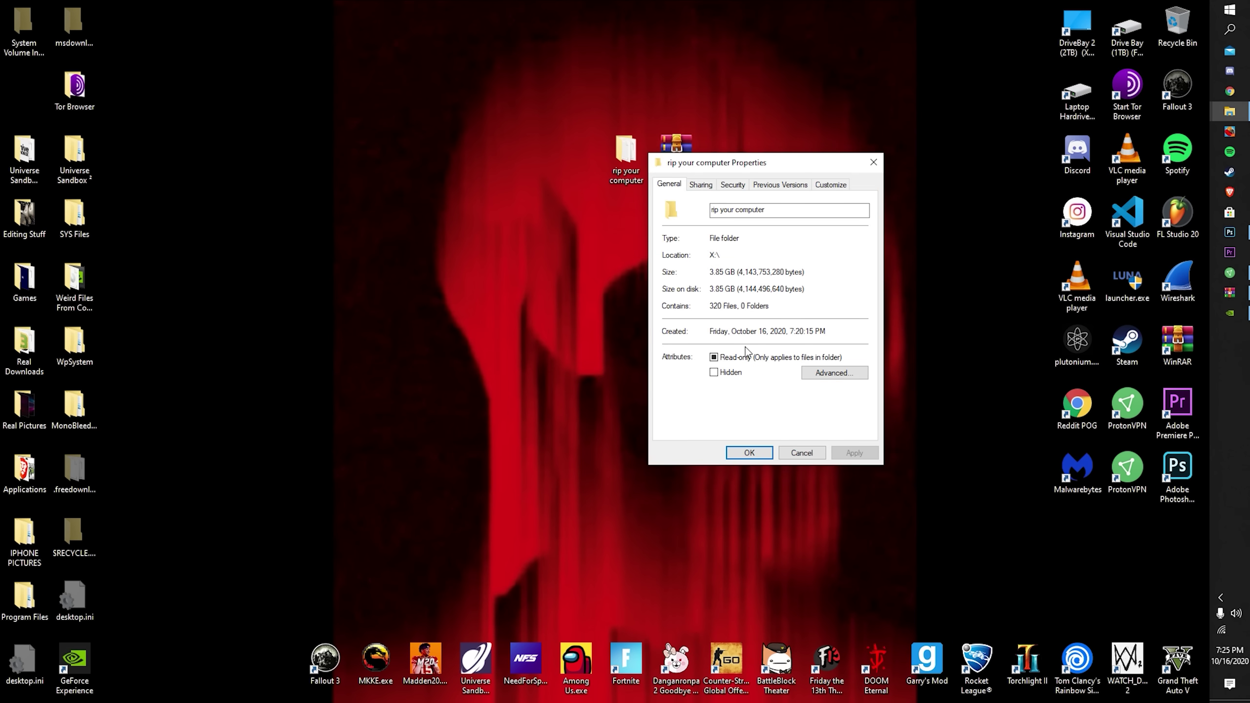
click(870, 161)
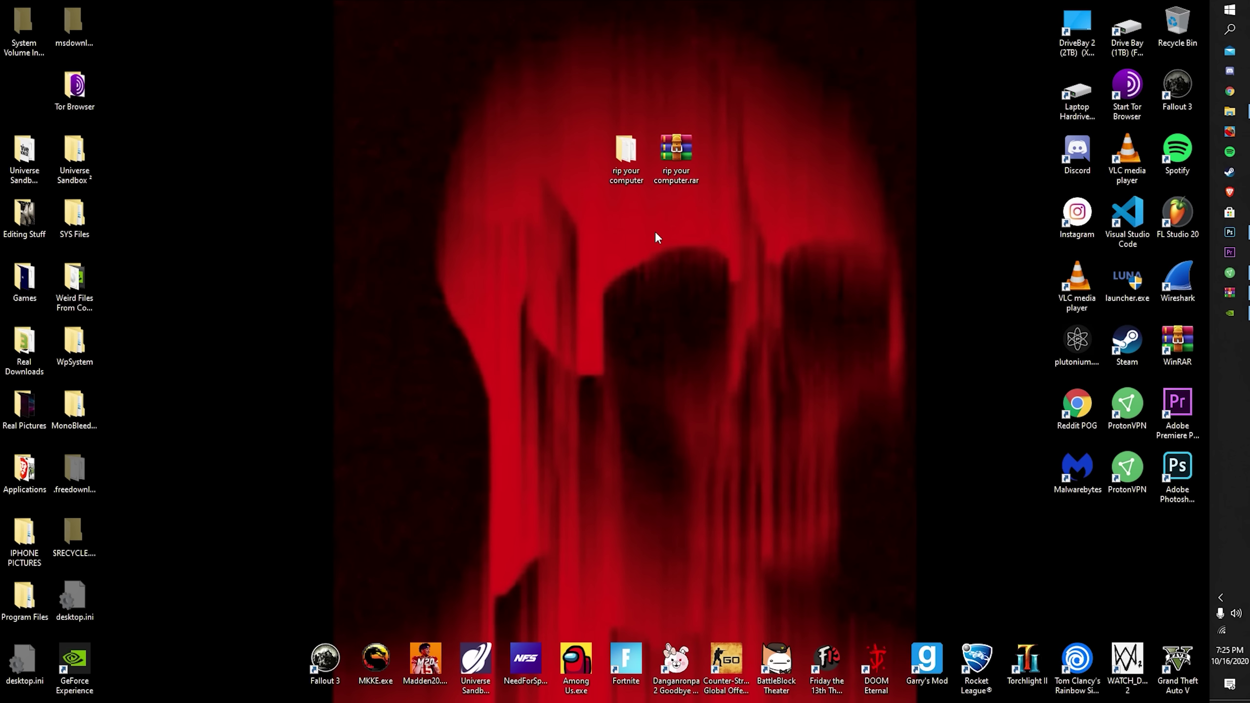
right_click(632, 161)
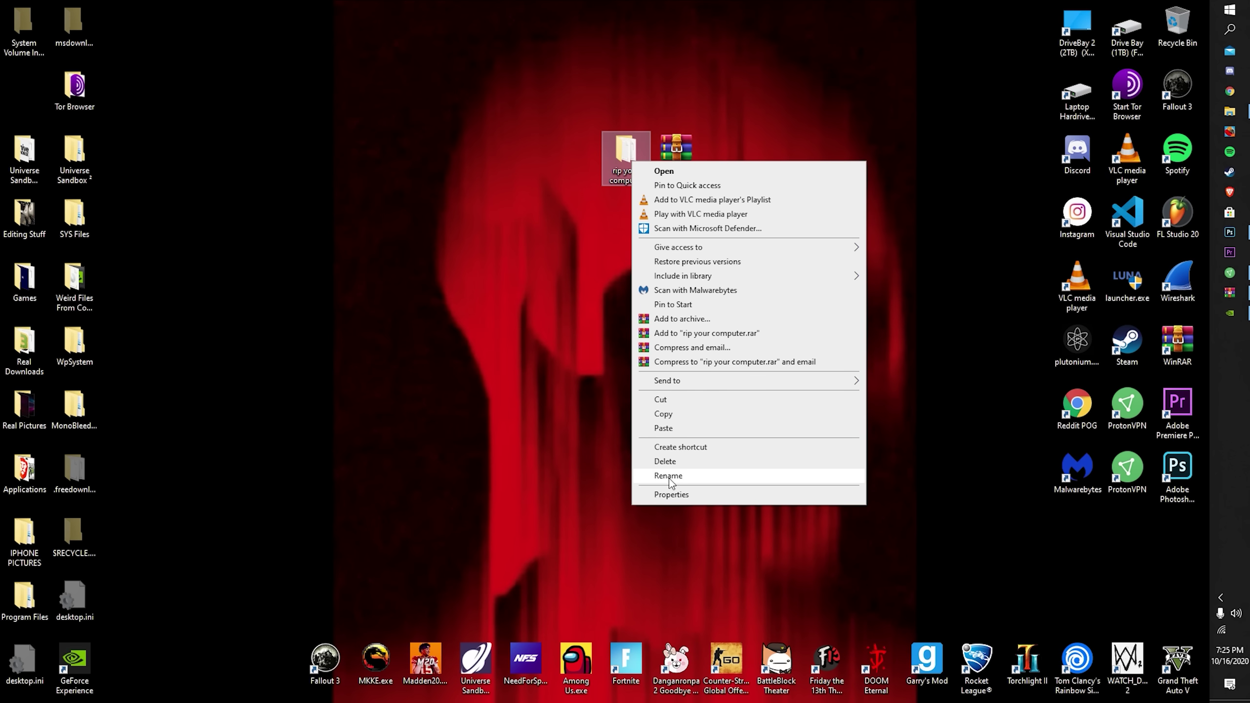
click(672, 494)
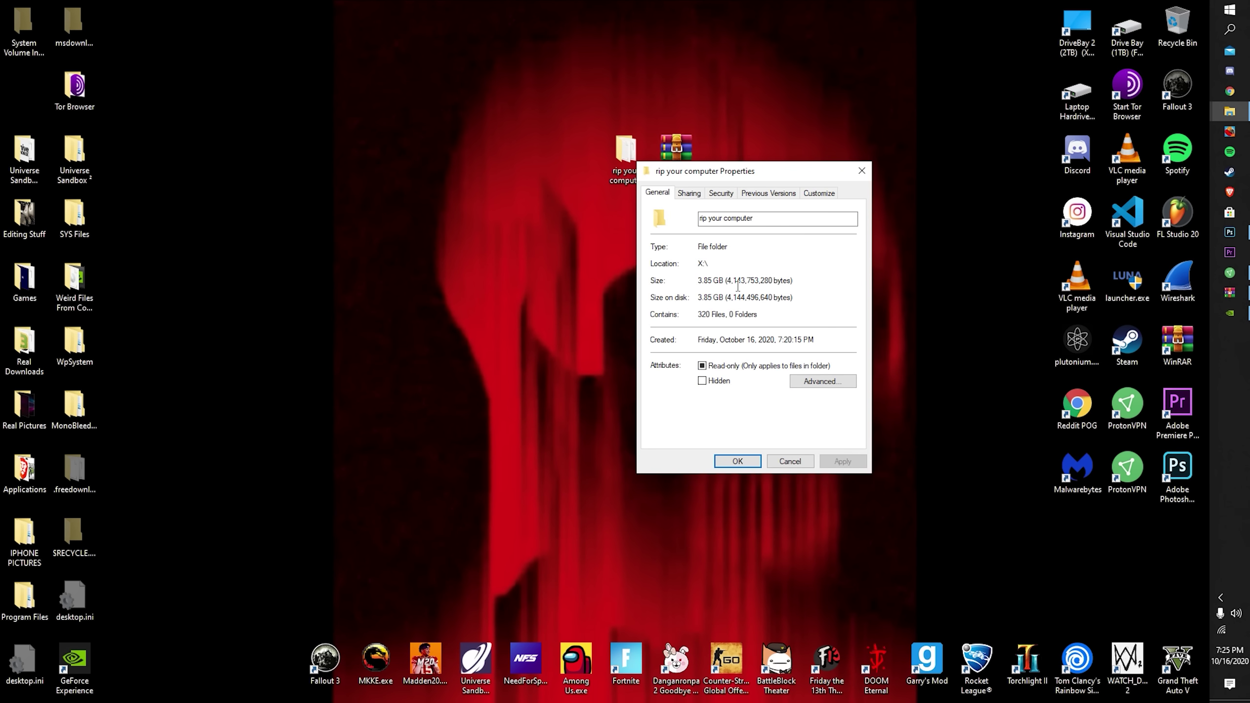
drag(779, 280, 709, 279)
drag(809, 280, 620, 298)
click(714, 280)
click(861, 171)
double_click(625, 150)
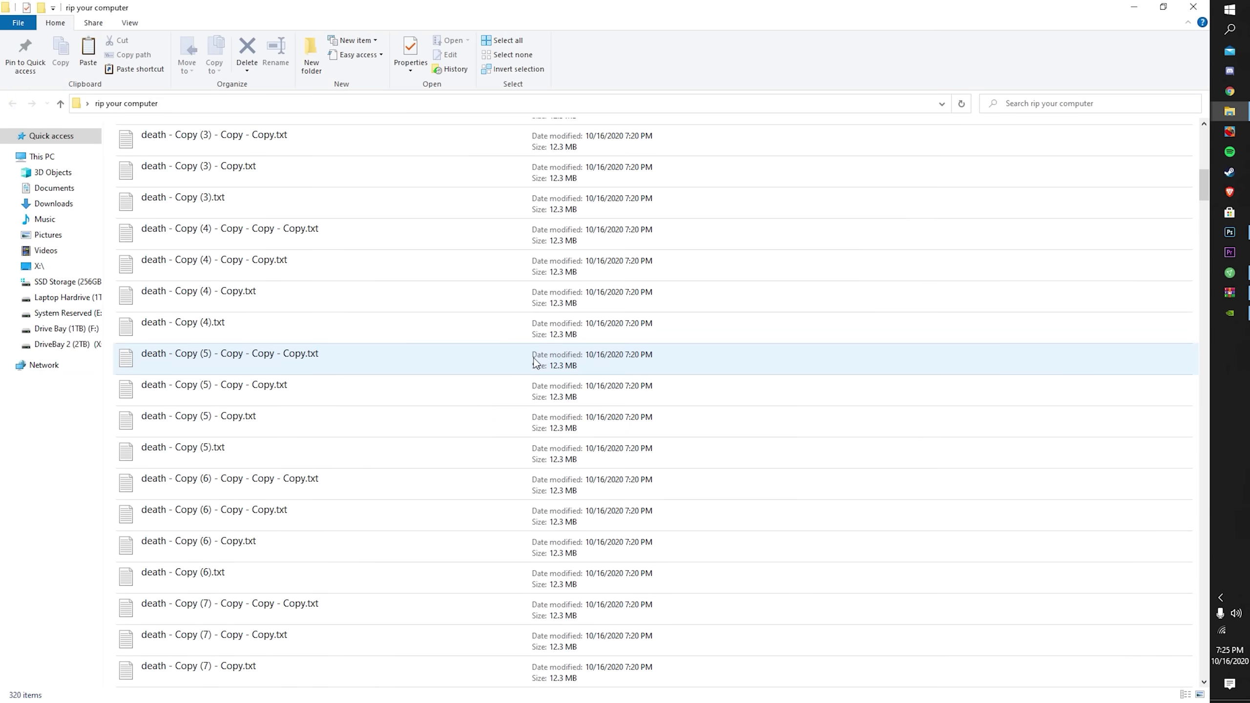
scroll(536, 363, down, 20)
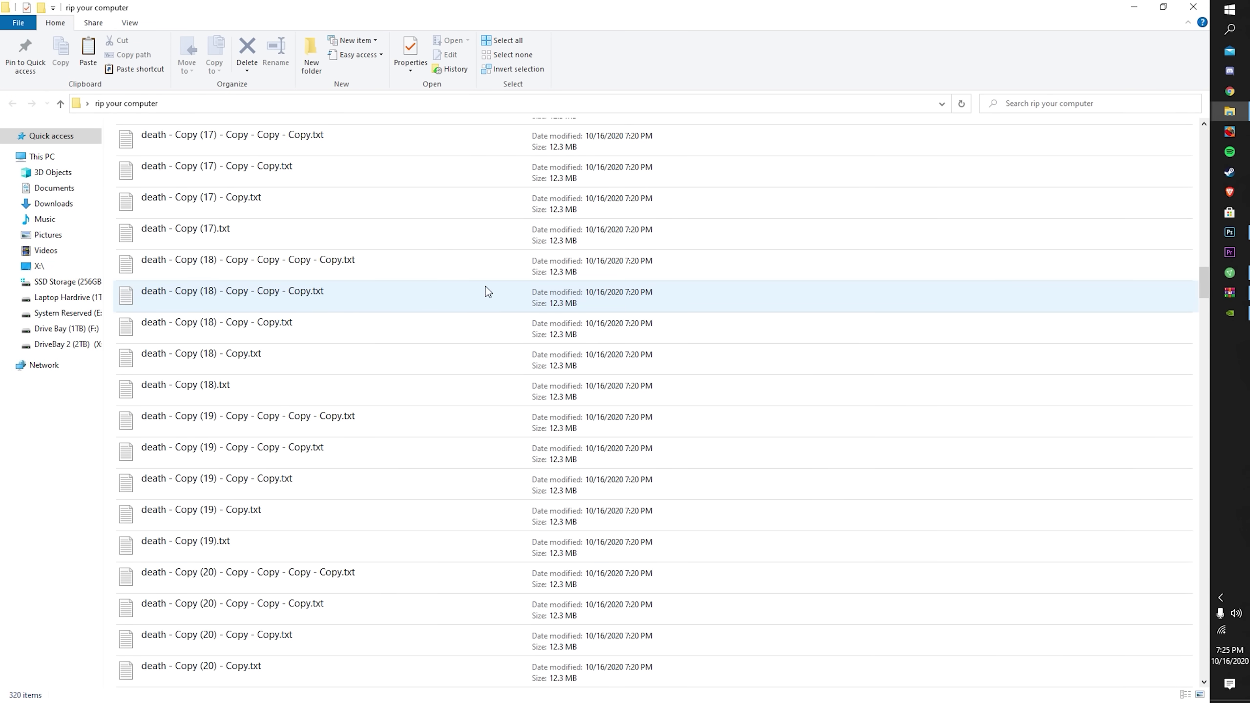
scroll(486, 290, down, 20)
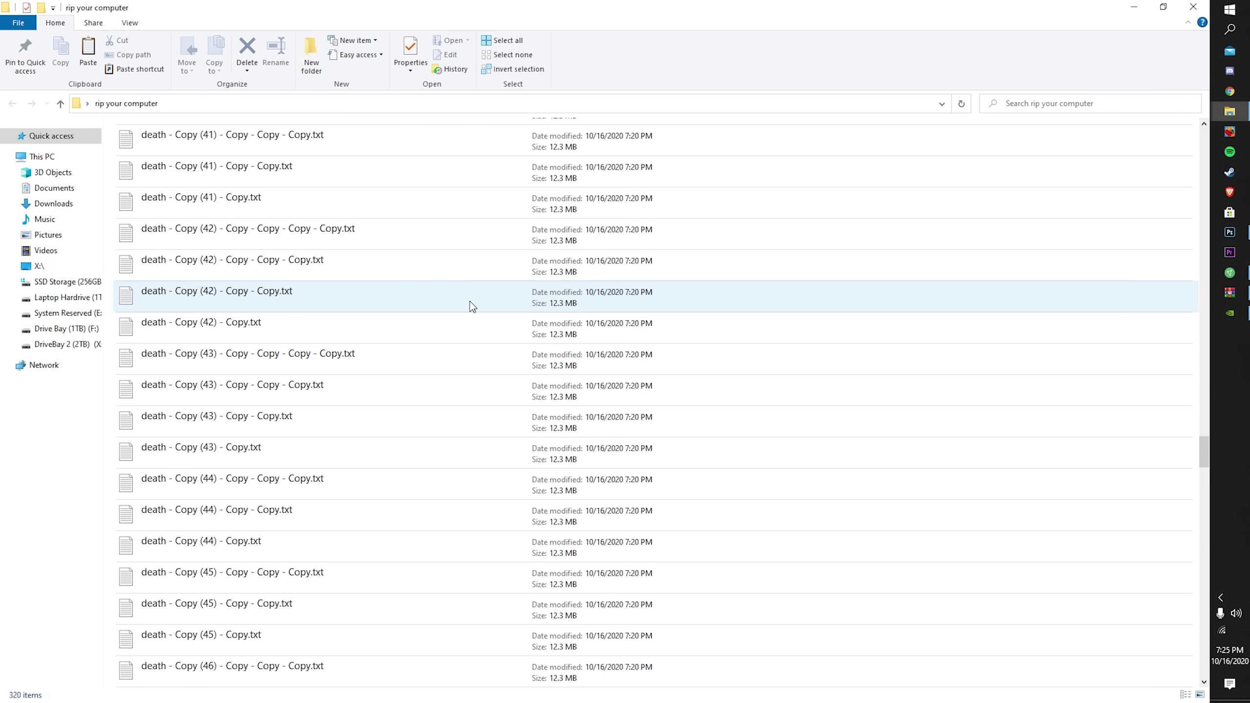
scroll(473, 305, down, 20)
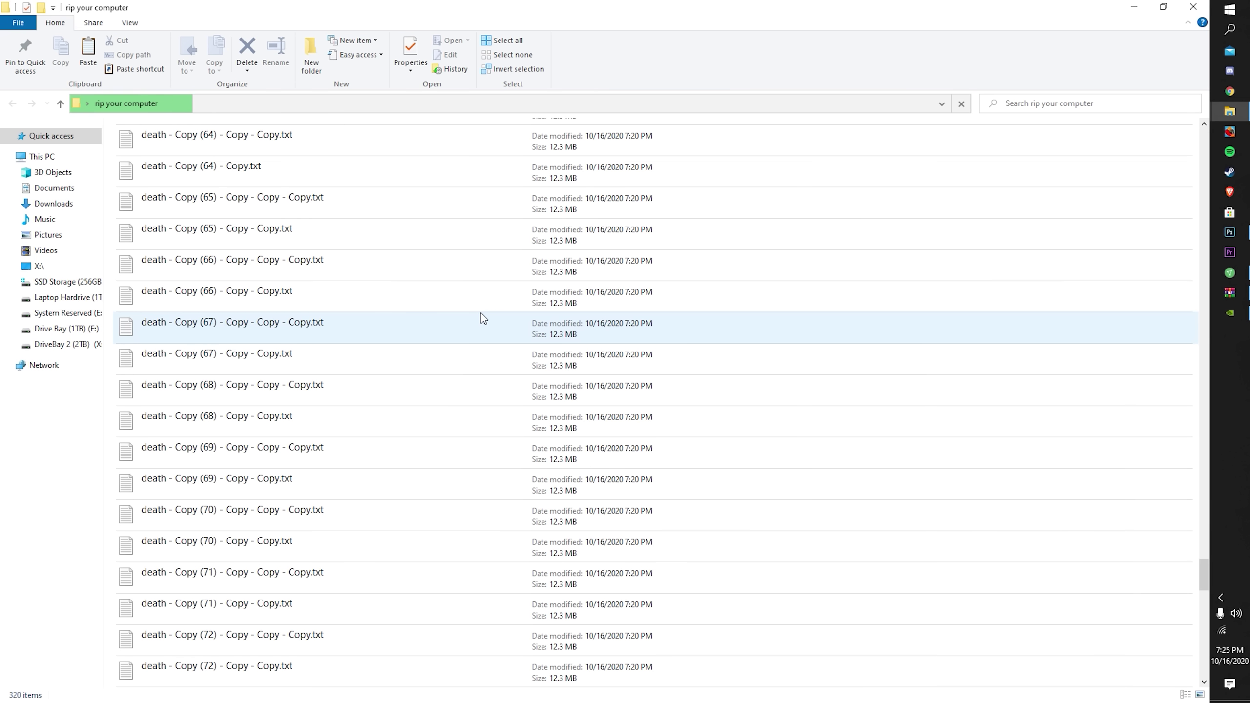
double_click(180, 216)
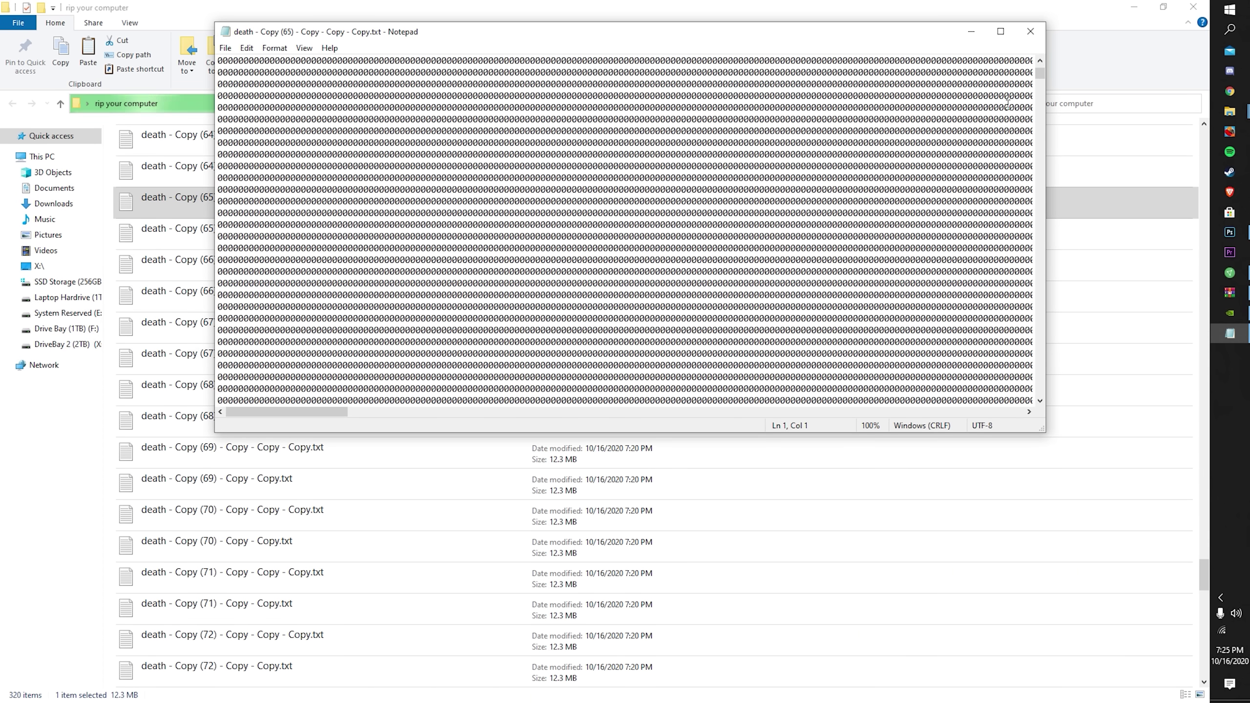
click(1031, 31)
click(1193, 7)
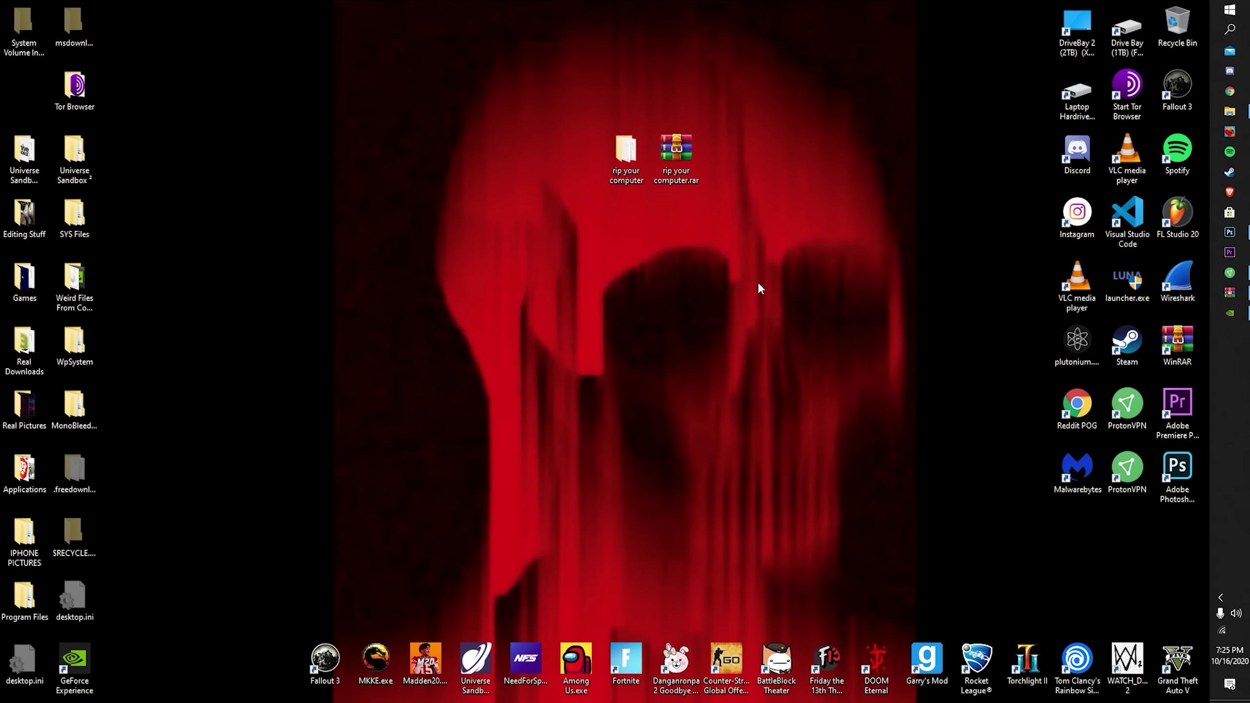
drag(817, 166, 738, 143)
right_click(671, 153)
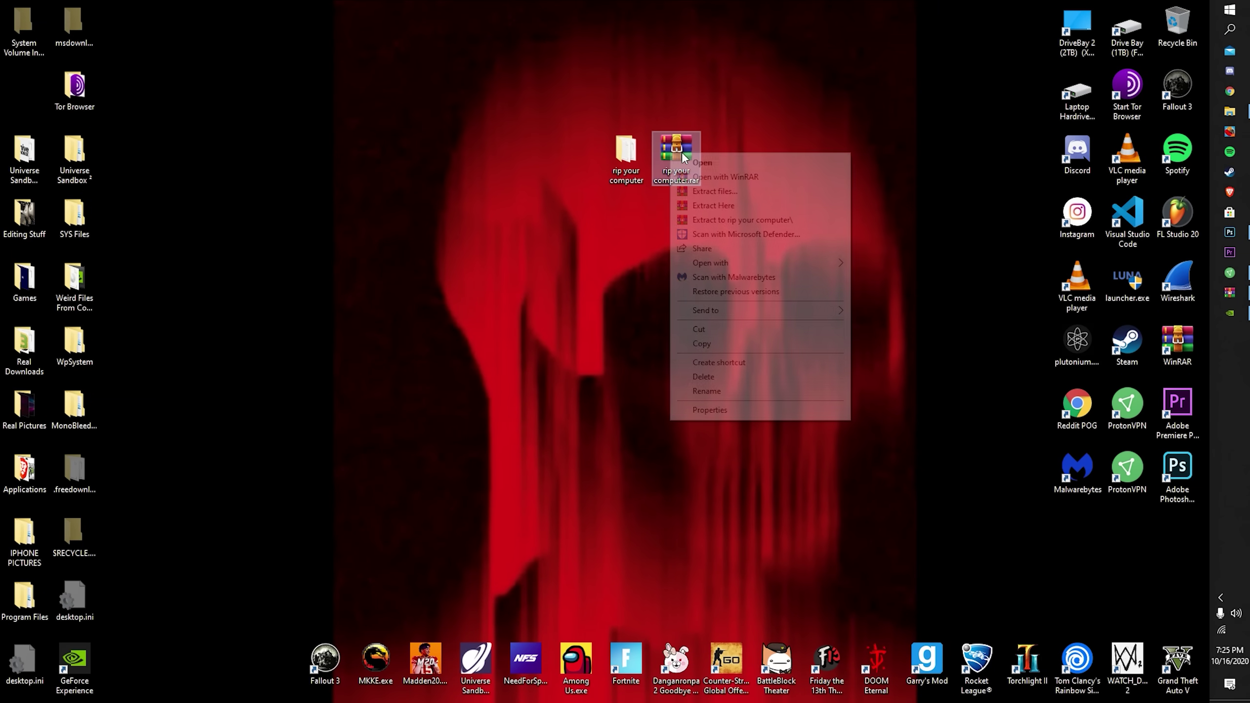
click(782, 116)
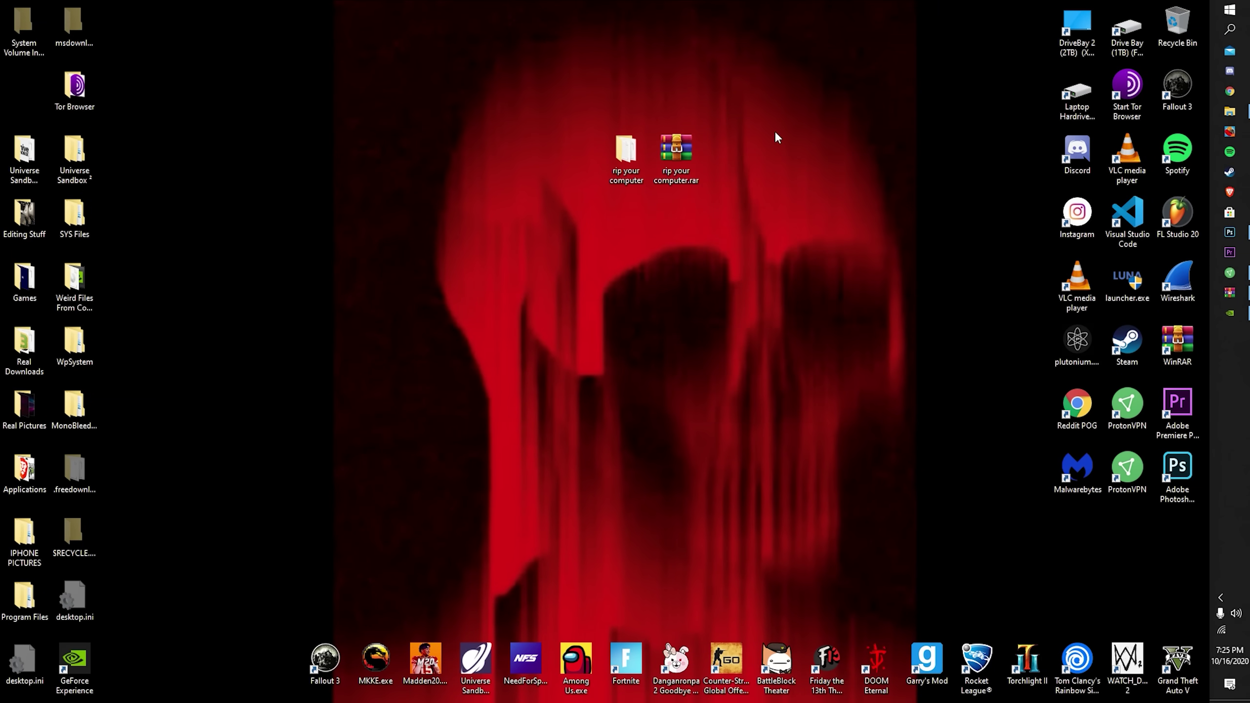
drag(776, 133, 640, 158)
mouse_move(679, 153)
mouse_down()
mouse_move(936, 173)
mouse_move(655, 153)
mouse_move(690, 143)
mouse_move(687, 157)
mouse_up()
click(676, 150)
right_click(695, 149)
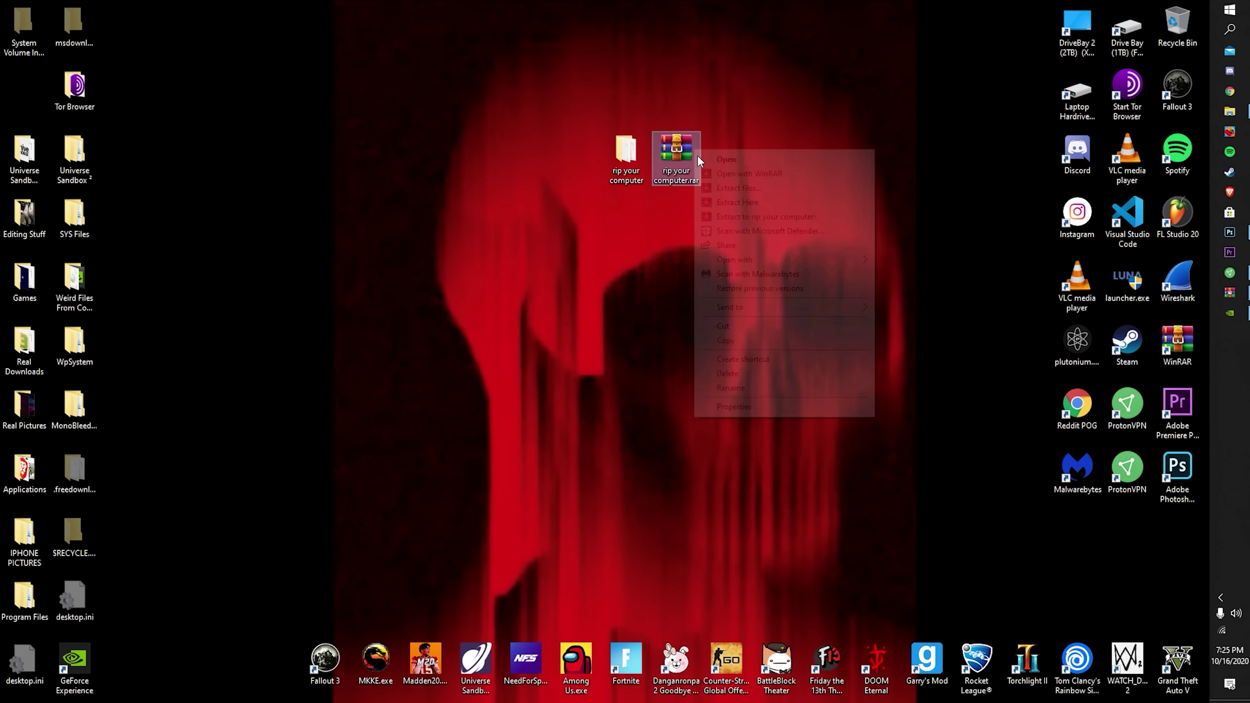
click(734, 407)
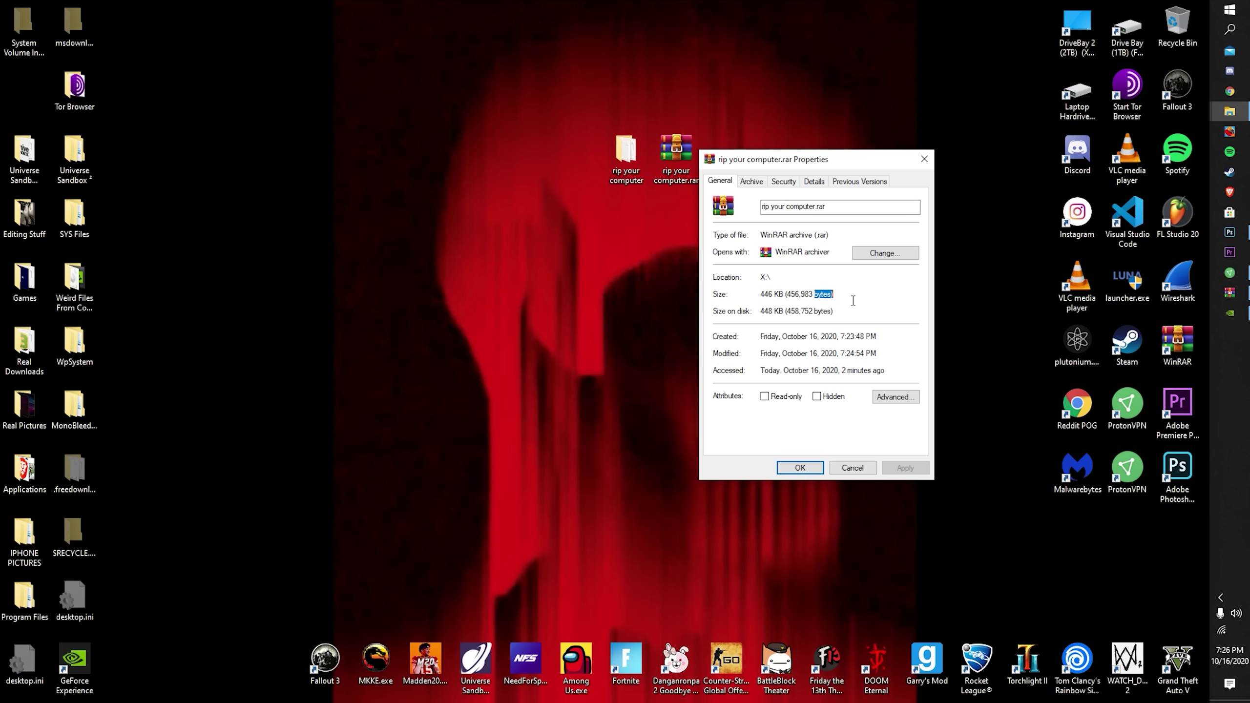
drag(836, 299, 757, 303)
click(924, 159)
right_click(672, 148)
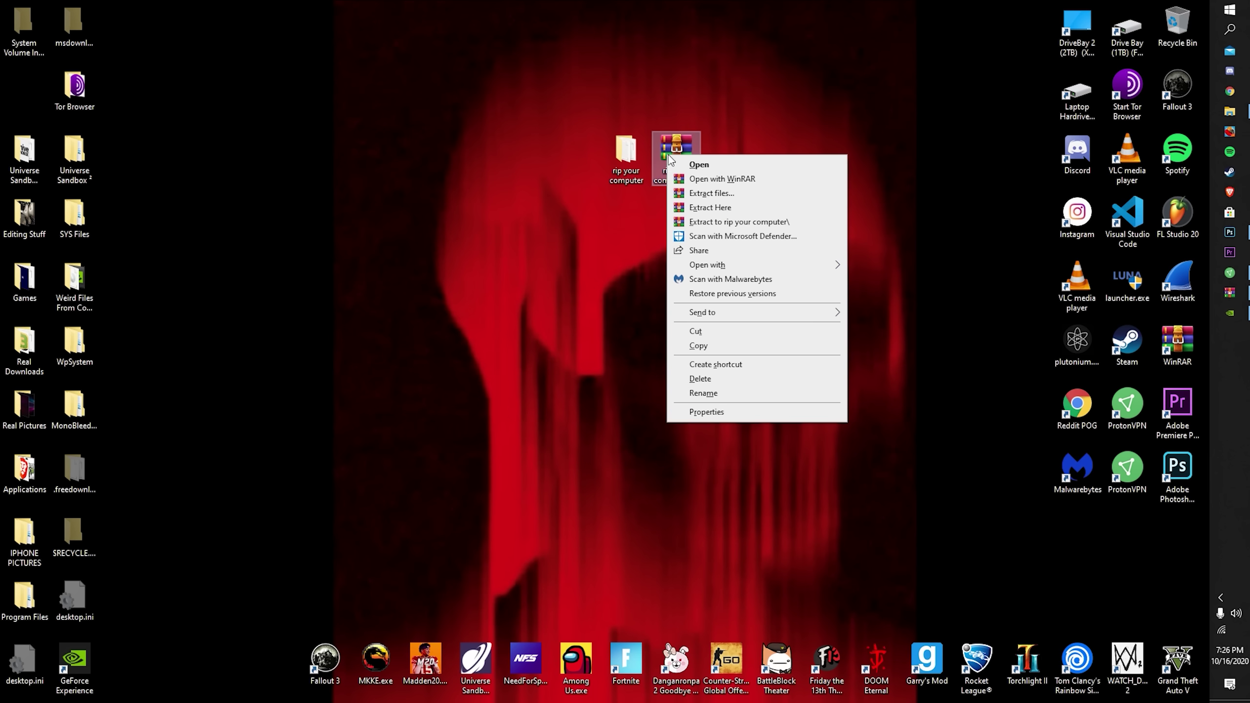
click(857, 105)
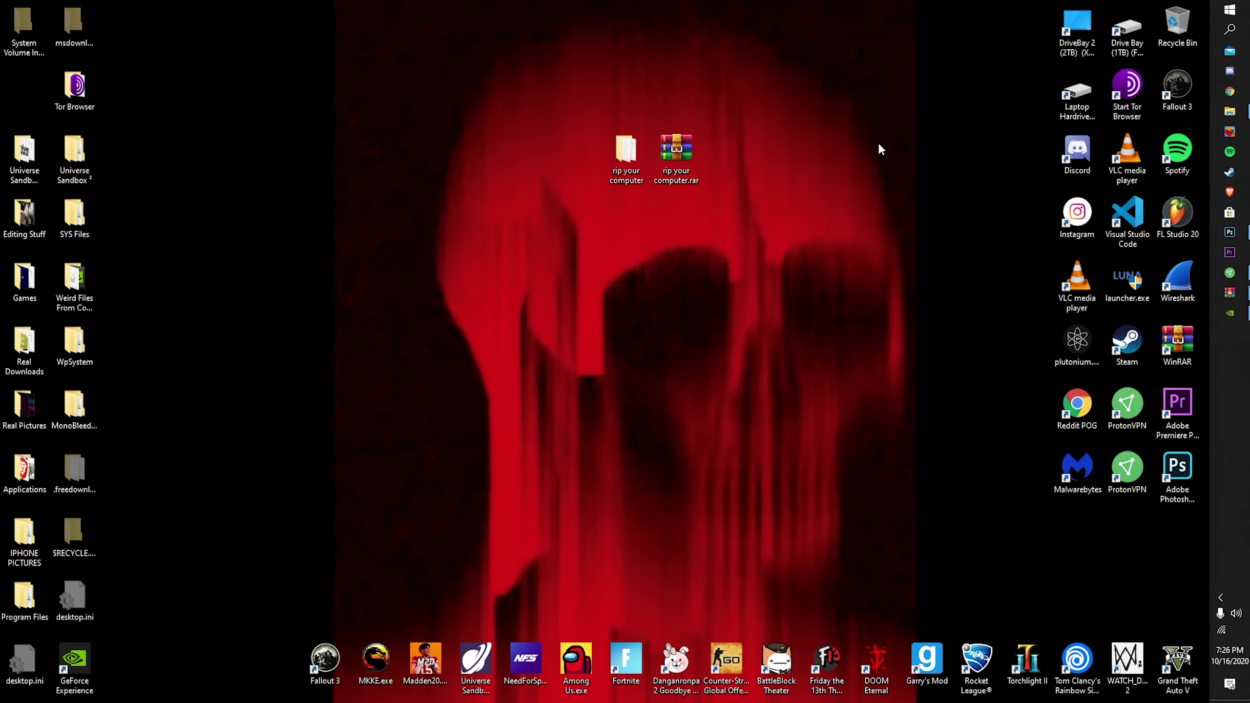
drag(850, 131, 538, 202)
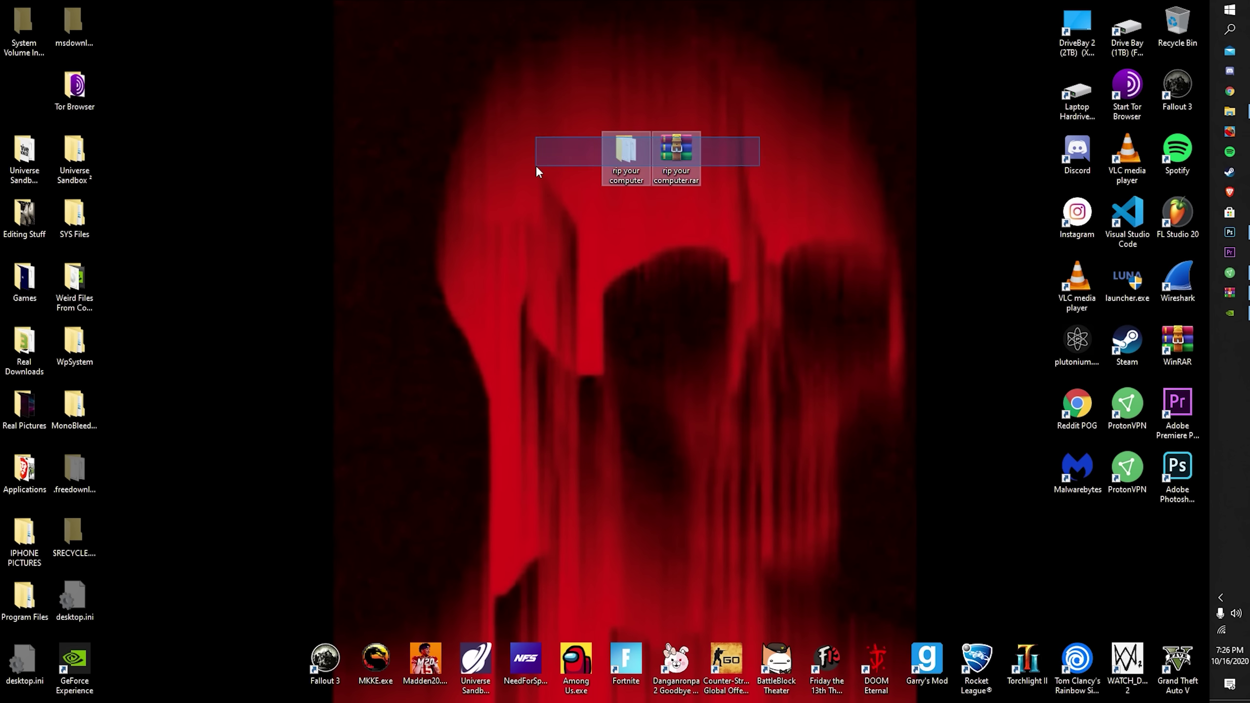